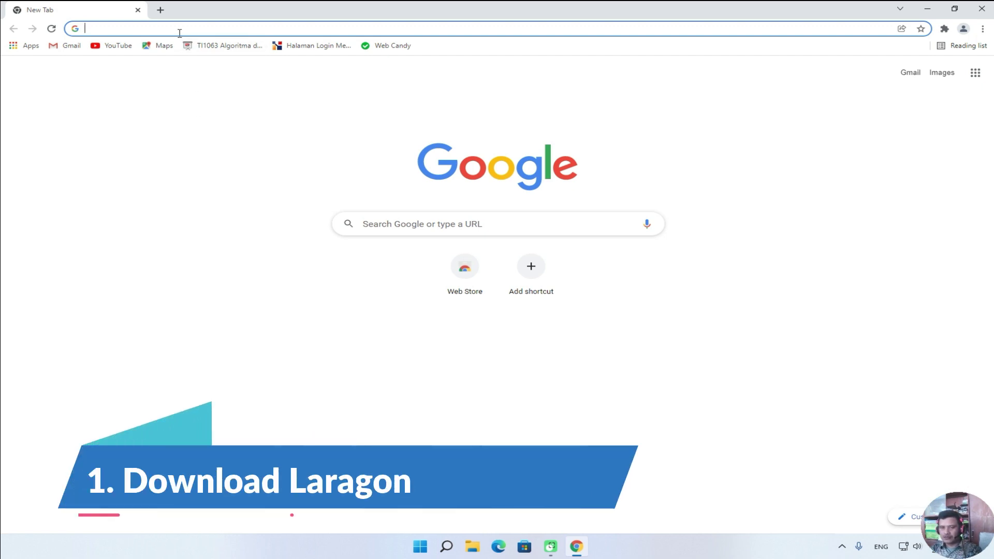
Search Google for laragon and request the Laragon Full (147 MB) download from laragon.org.
type("la")
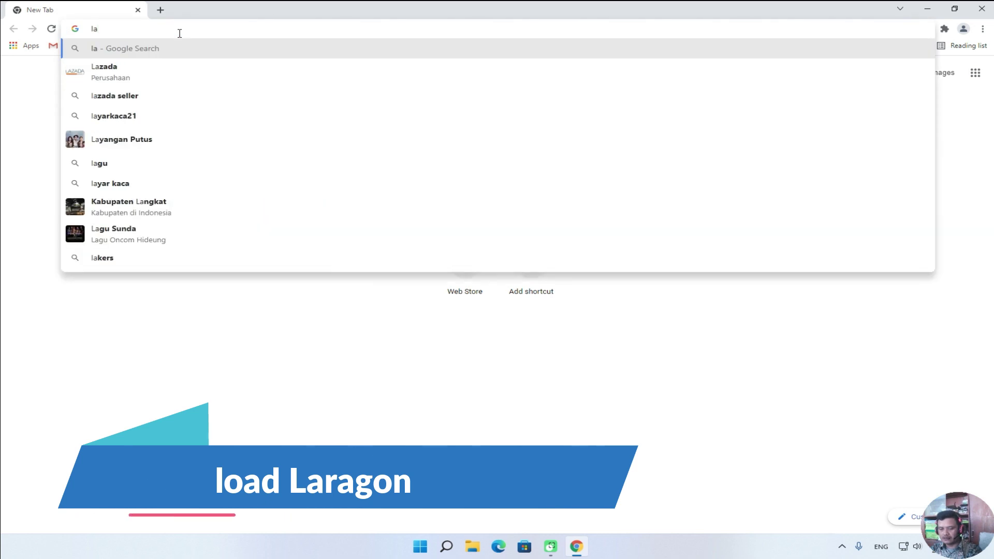
type("ragon")
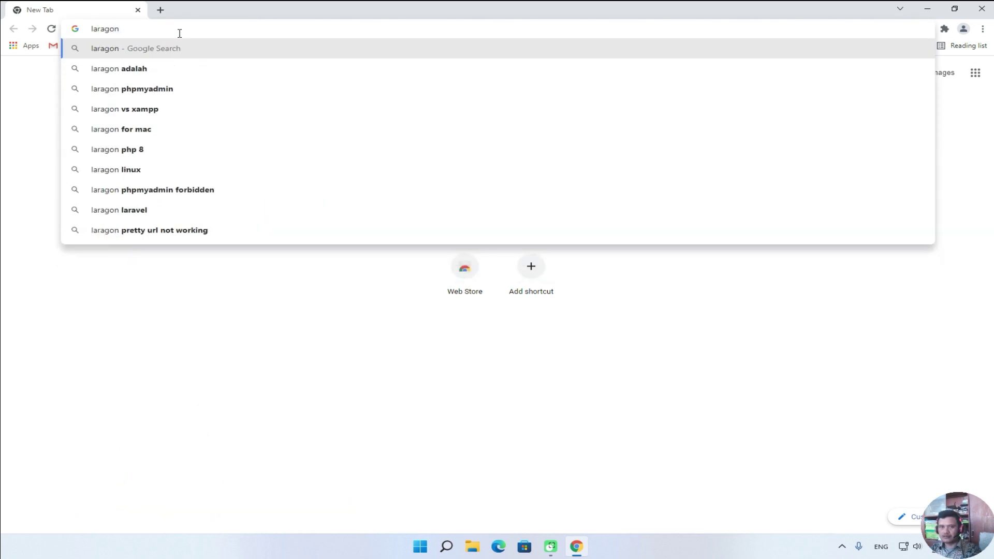
key("Return")
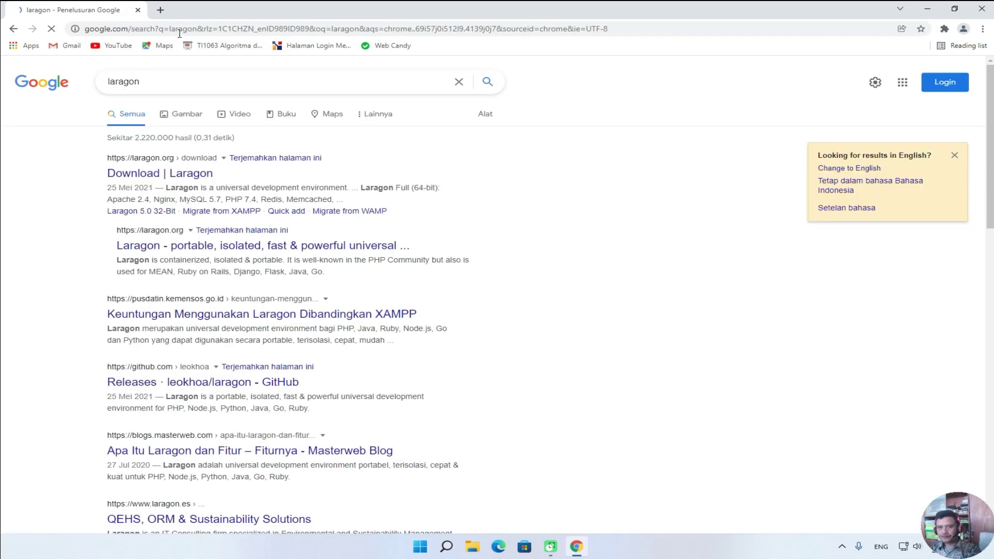
left_click(145, 179)
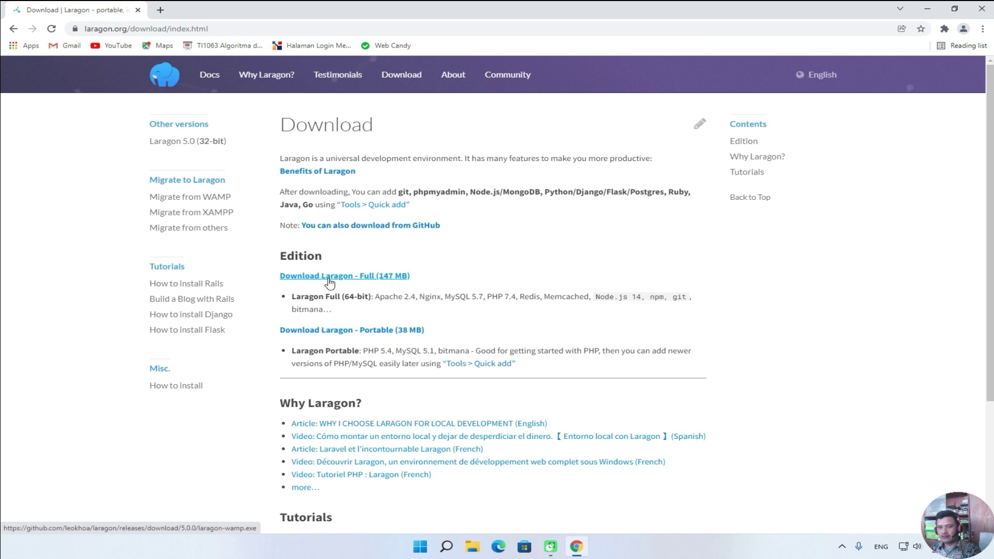
left_click(390, 280)
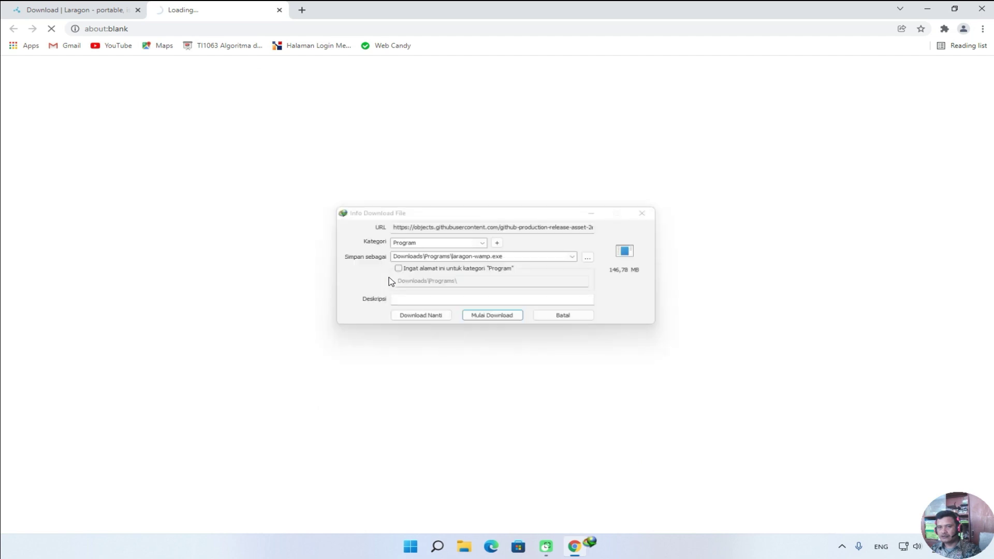
Start the laragon-wamp.exe download in IDM, close Chrome, and refresh the desktop.
left_click(496, 320)
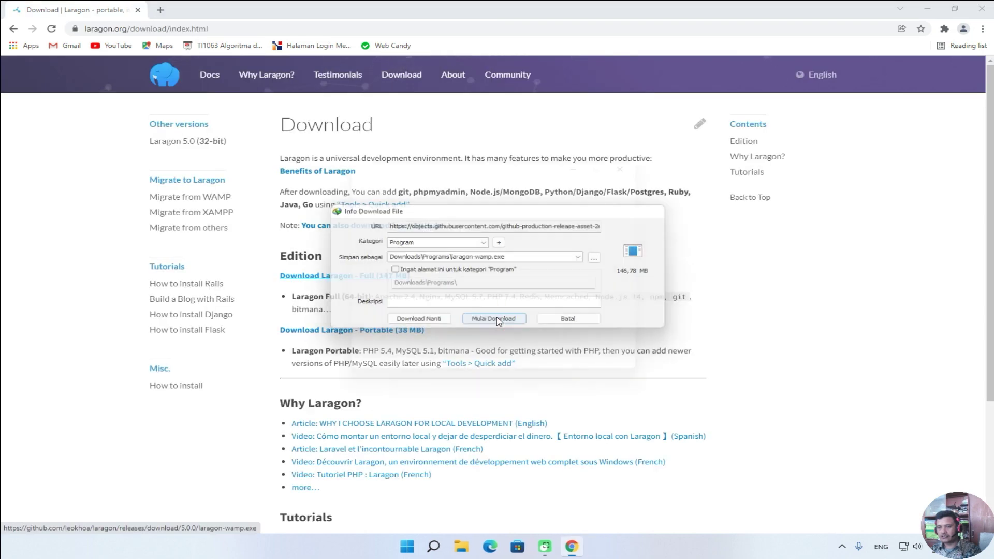
left_click(981, 10)
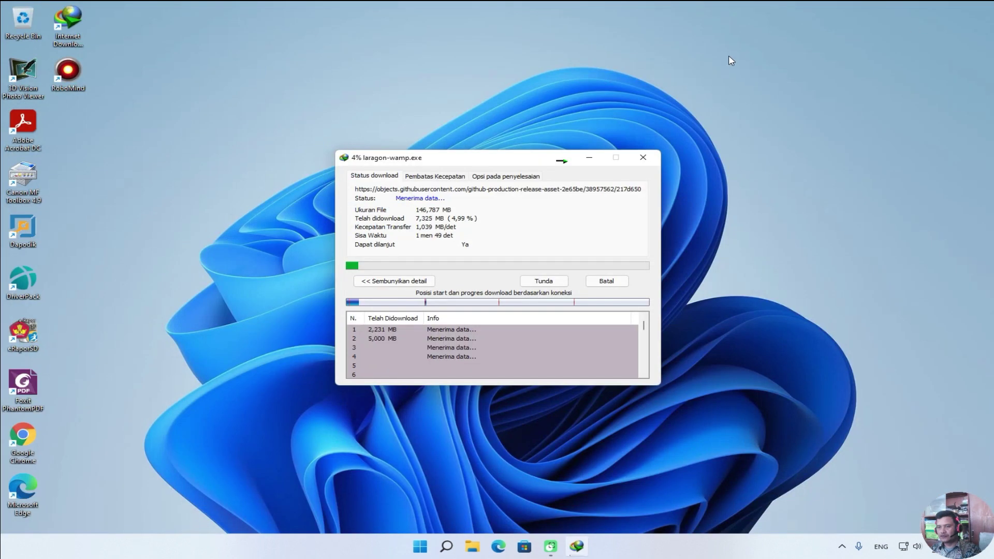
right_click(730, 59)
left_click(754, 103)
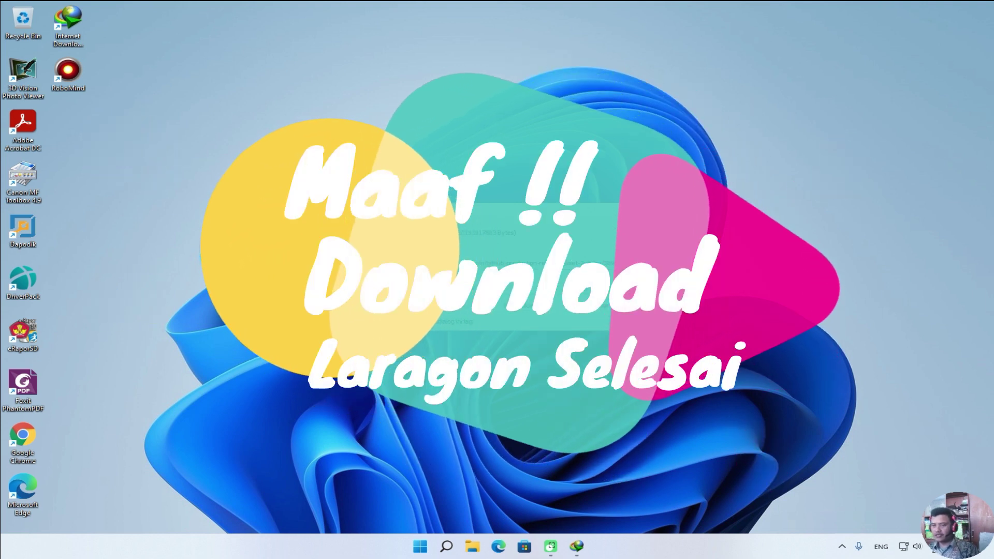
Run laragon-wamp from the Downloads\Programs folder, then close the Explorer window.
left_click(581, 304)
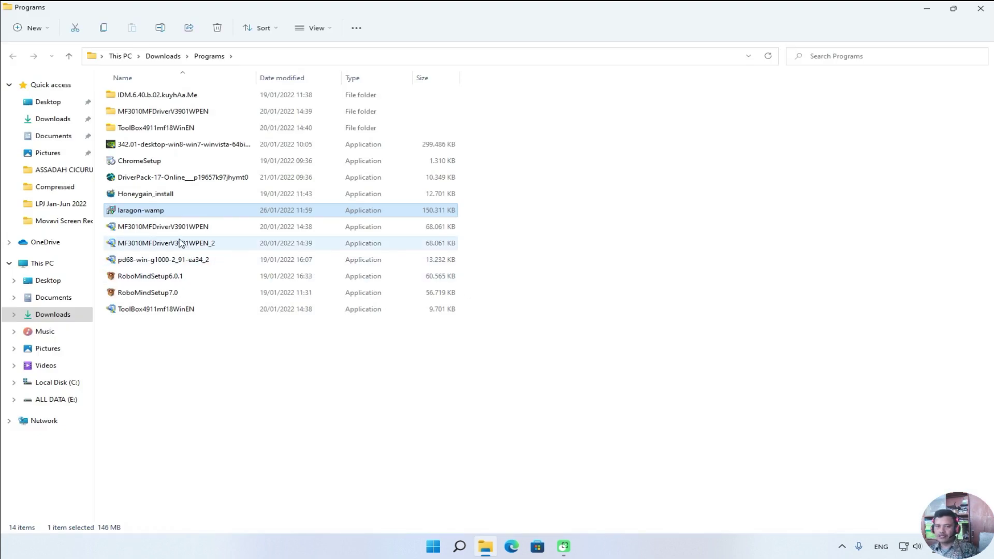
double_click(143, 212)
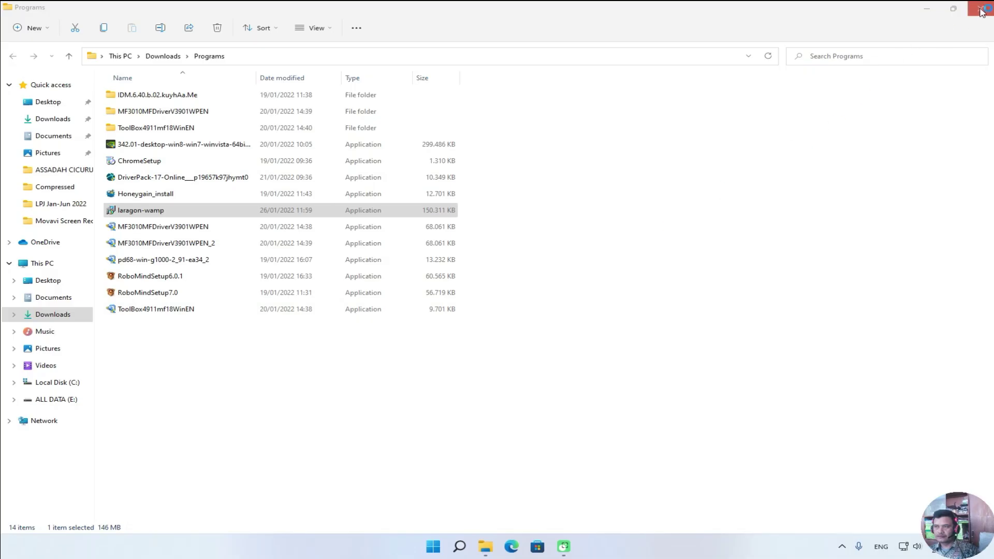
left_click(981, 10)
left_click(577, 272)
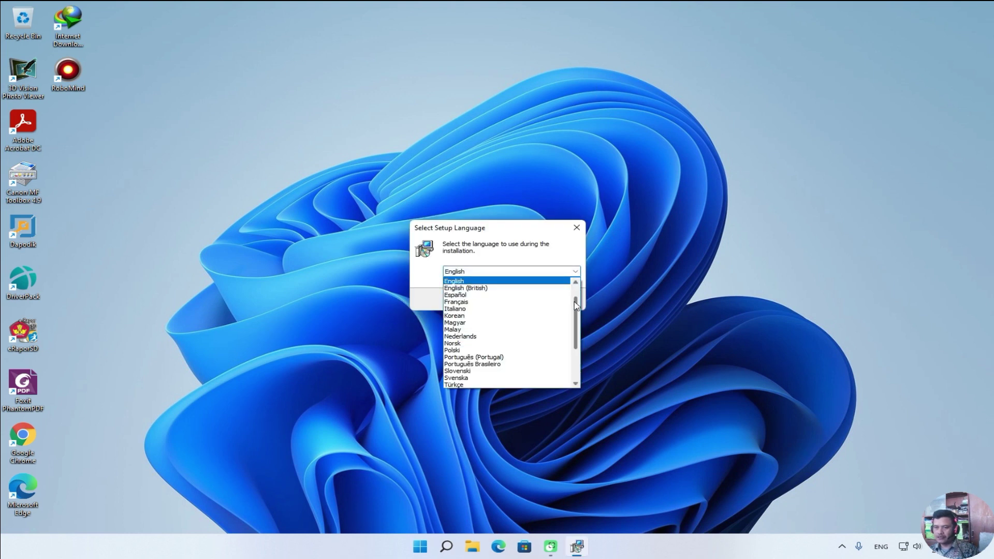
Install Laragon in Bahasa Indonesia to C:\laragon with default options, choosing to restart later.
left_click_drag(577, 309, 578, 340)
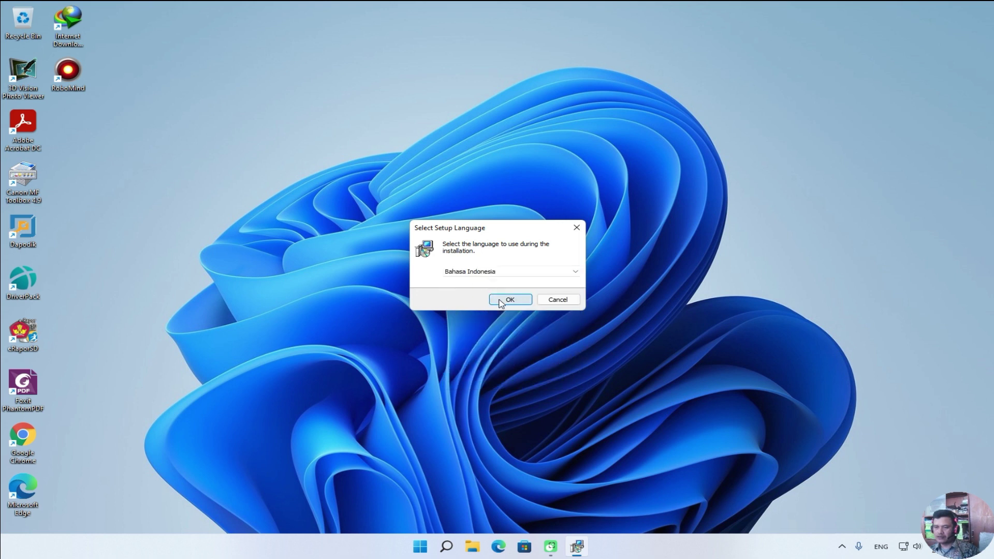
left_click(500, 301)
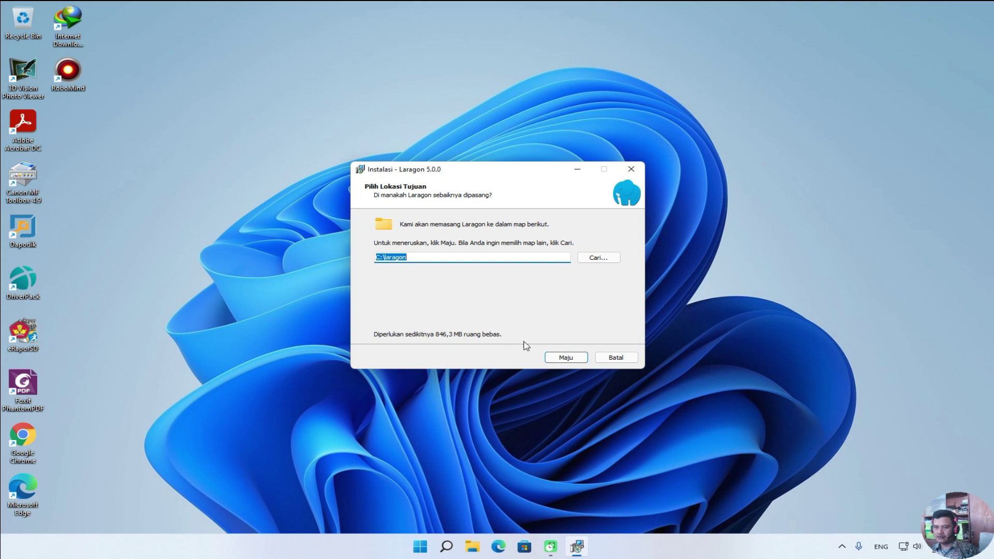
left_click(566, 358)
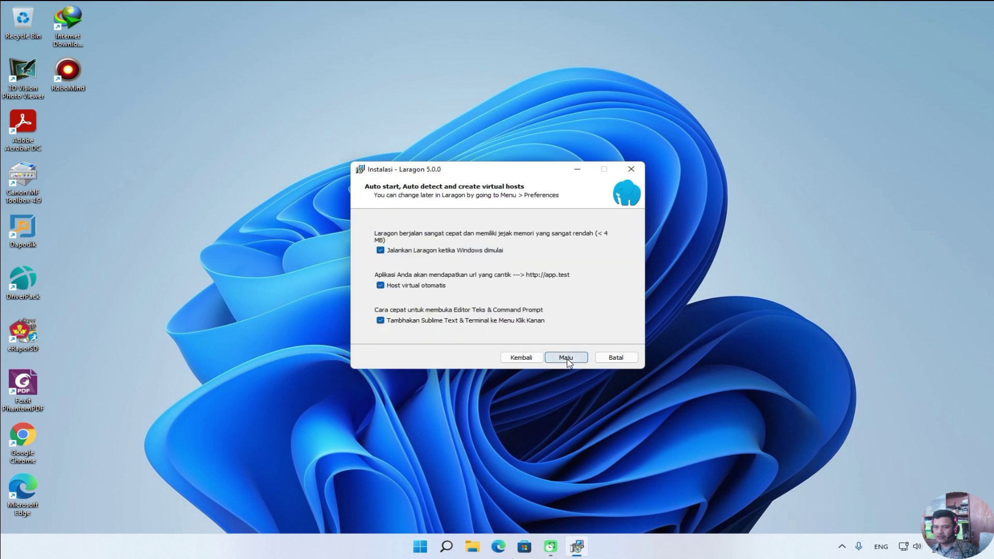
left_click(566, 357)
left_click(567, 358)
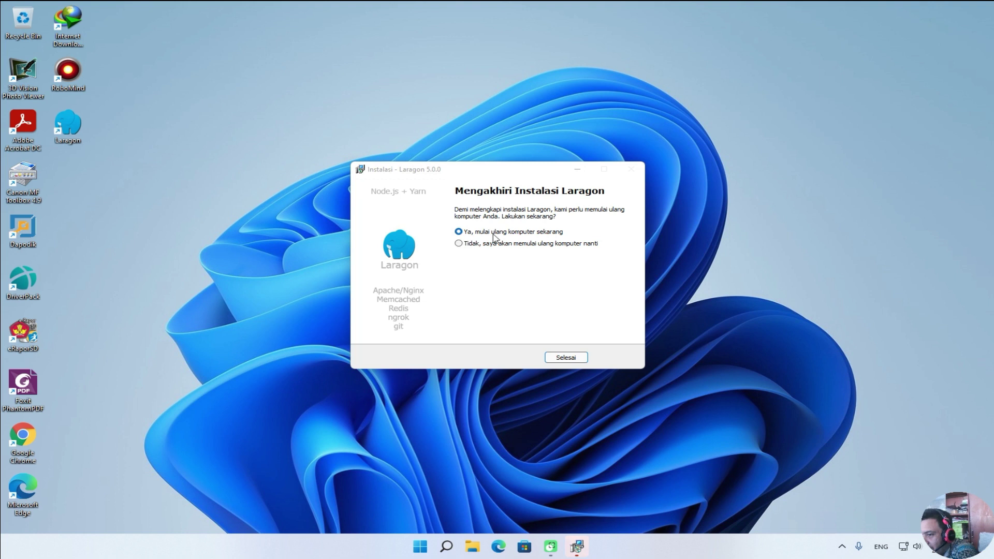
left_click(462, 243)
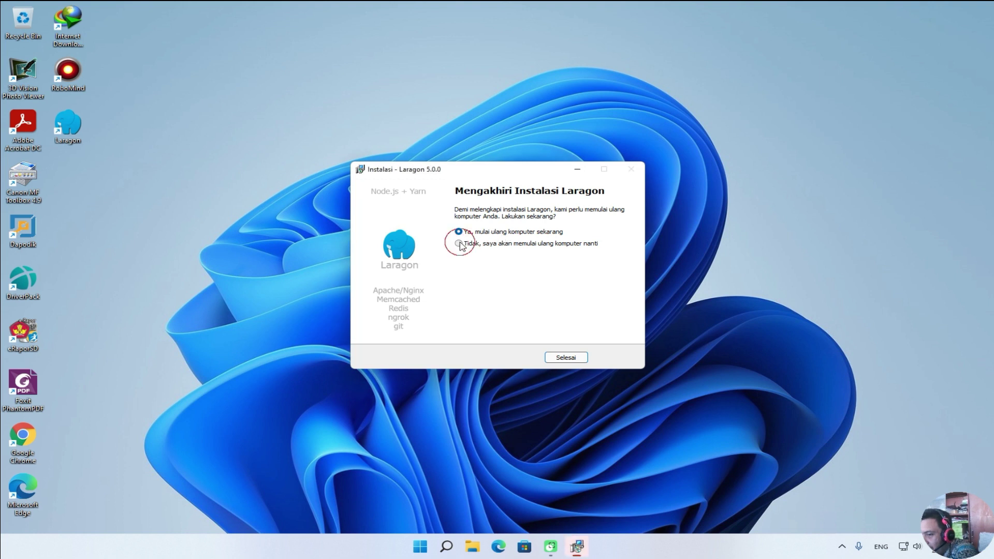
left_click(563, 357)
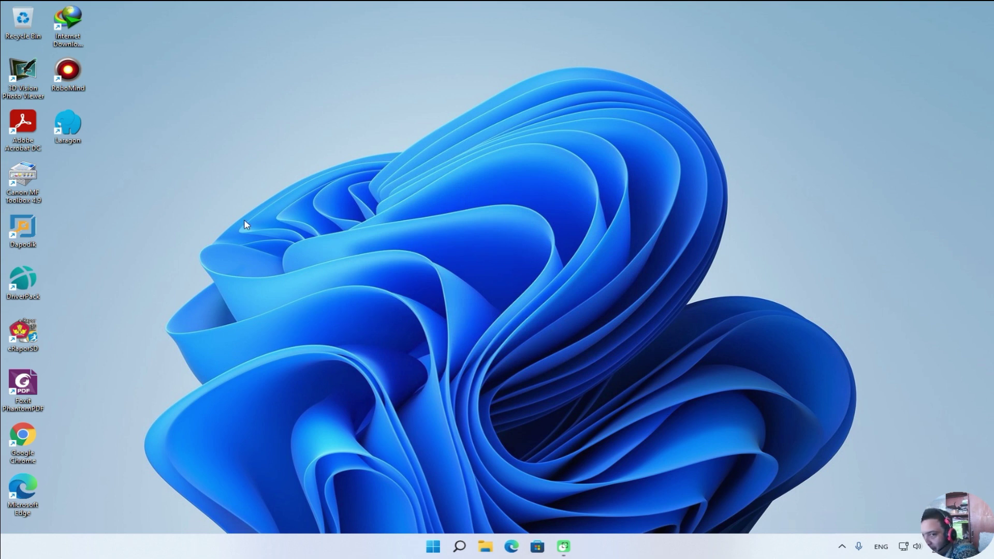
Launch Laragon from its desktop icon.
double_click(74, 137)
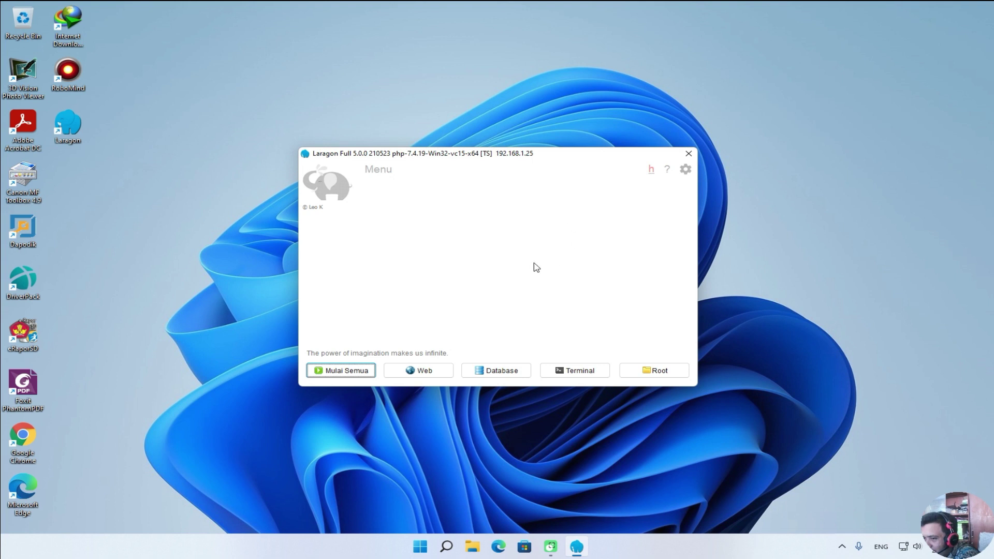
Add phpMyAdmin through Laragon's Tools > Quick add menu.
right_click(569, 235)
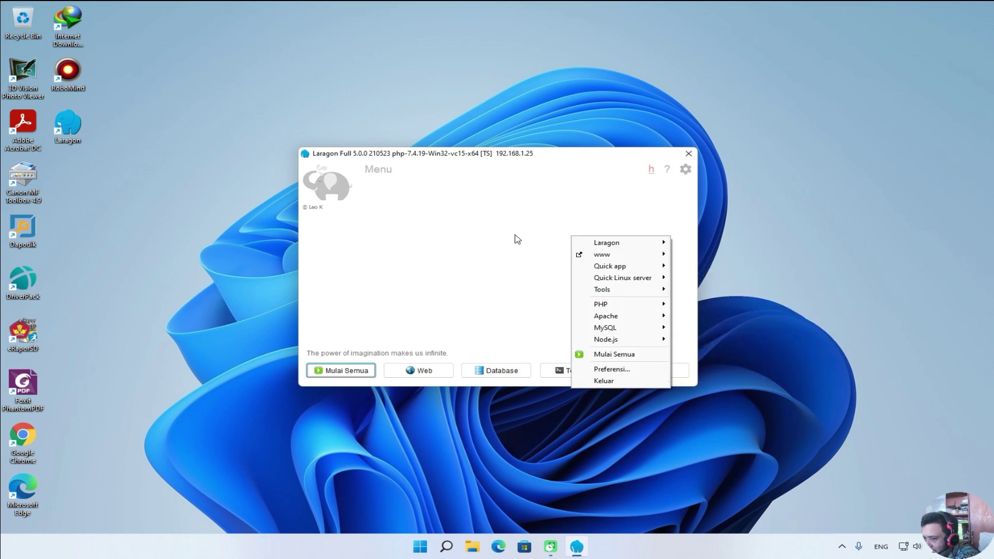
right_click(516, 236)
right_click(397, 214)
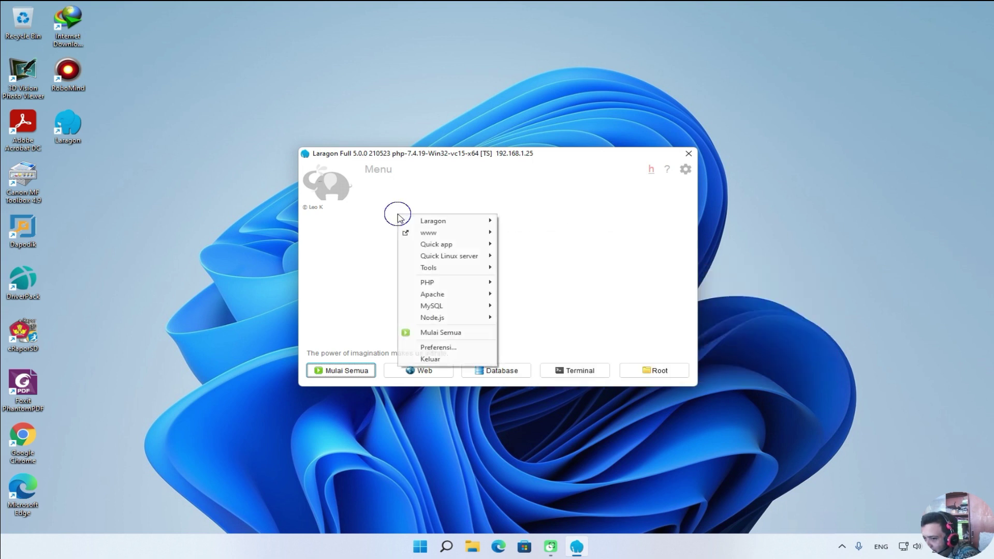
right_click(559, 201)
right_click(472, 232)
right_click(543, 208)
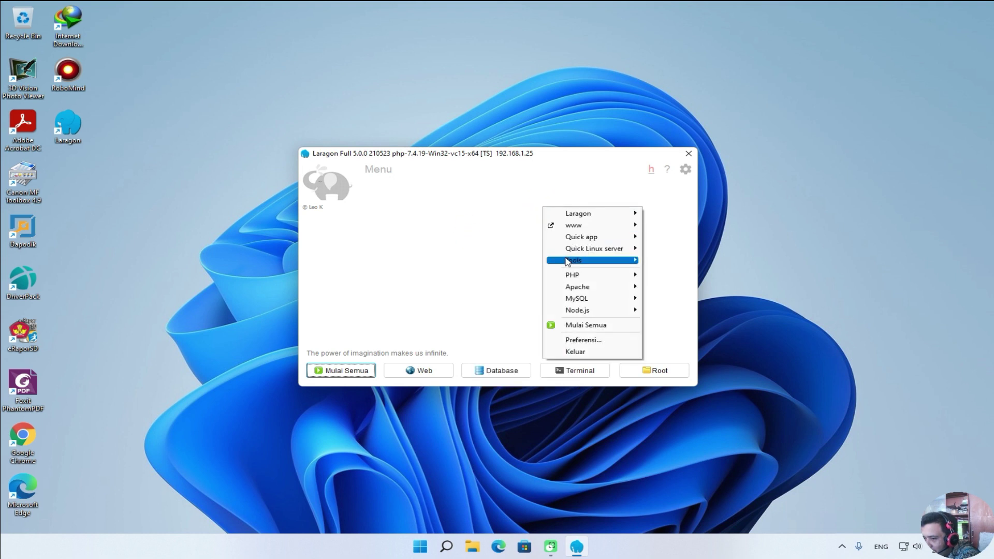
mouse_move(568, 262)
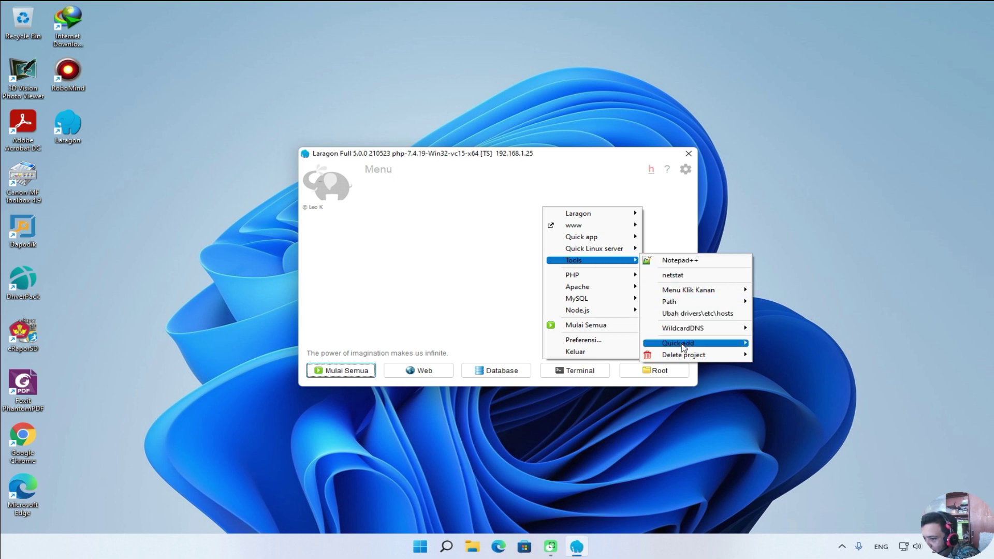
mouse_move(683, 348)
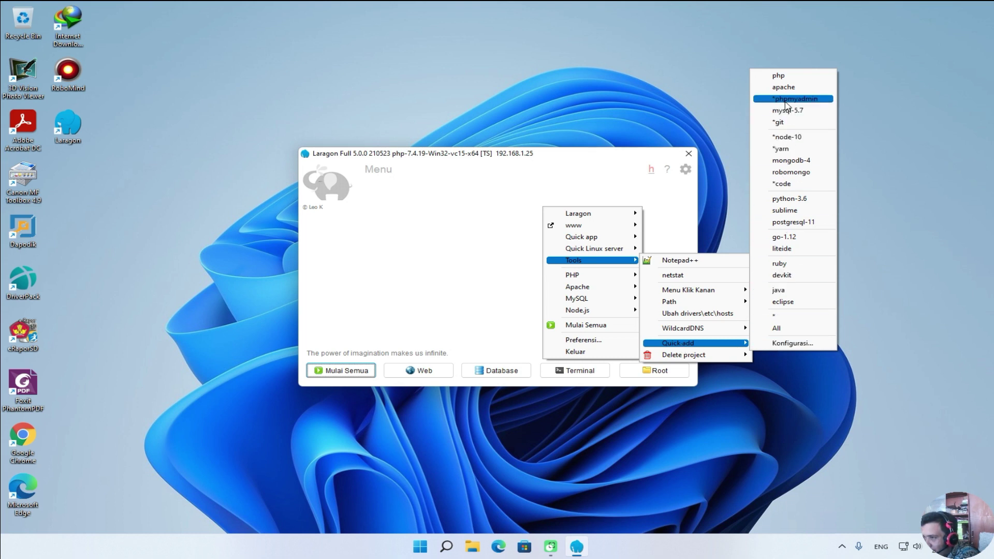
left_click(786, 99)
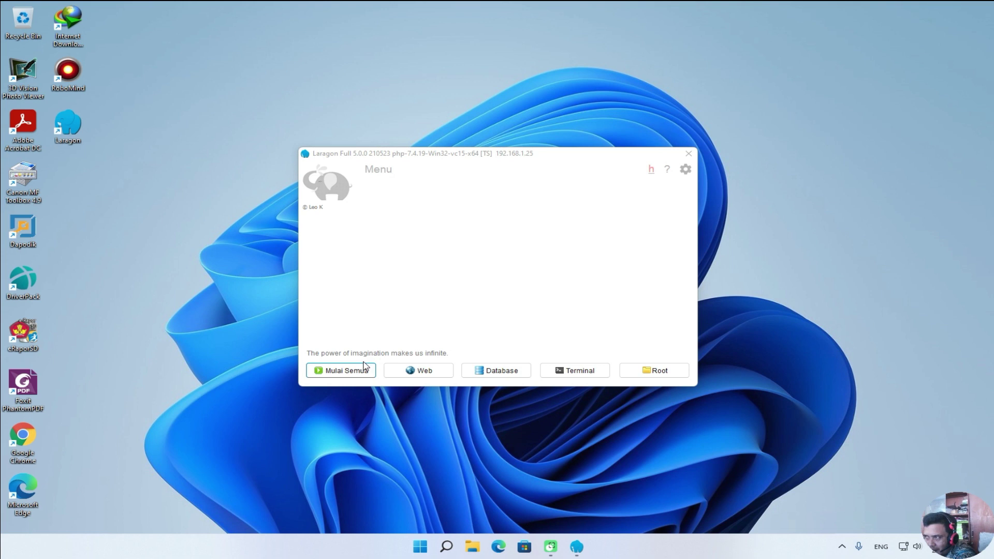
Start all services, allow Apache through the firewall, and open phpMyAdmin via Database.
left_click(348, 370)
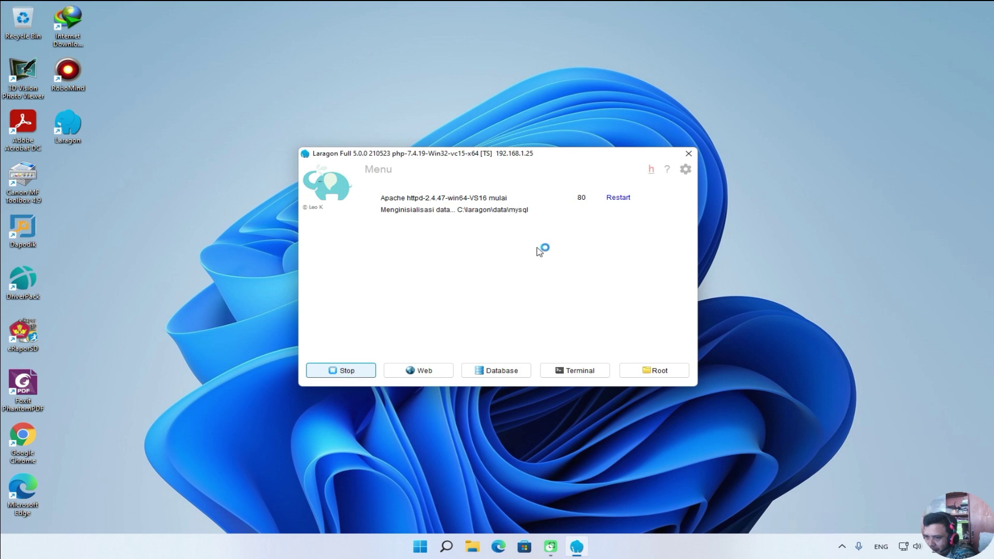
left_click(556, 365)
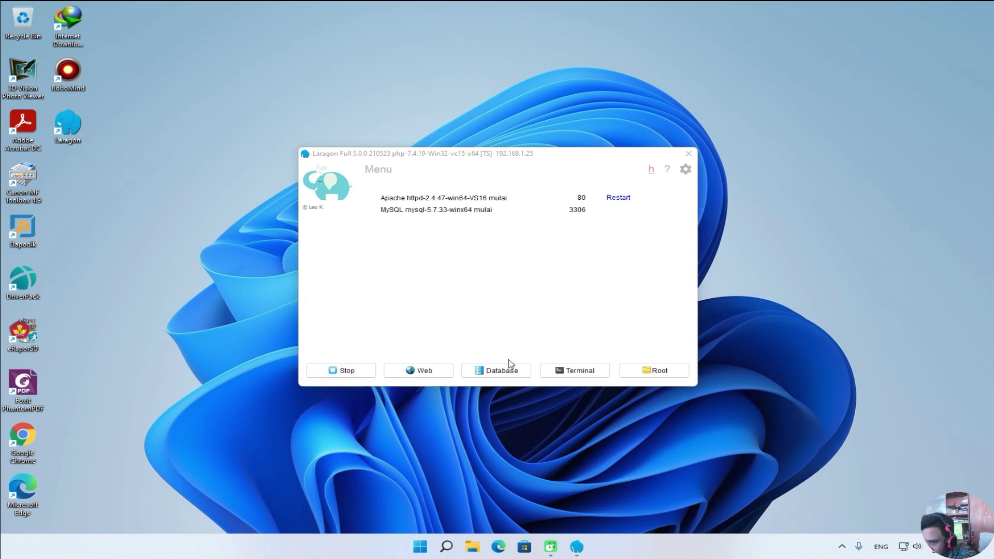
left_click(501, 370)
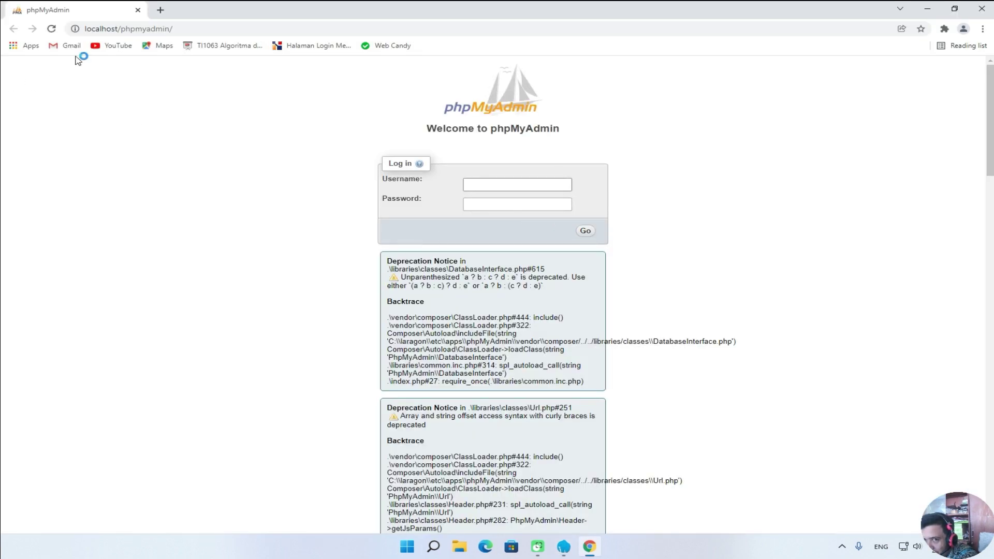
Log in to phpMyAdmin, dismiss the error report, and close the browser window.
left_click(176, 29)
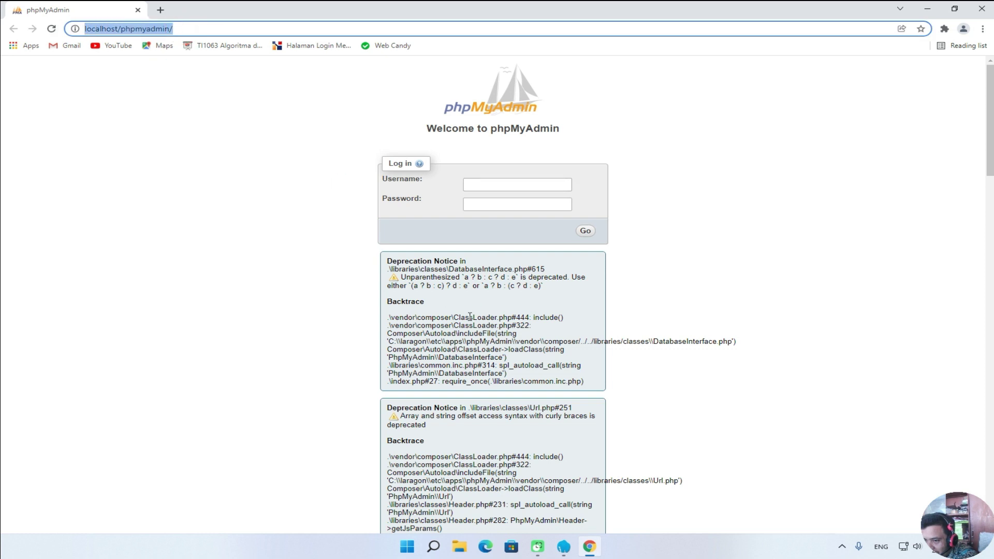
left_click_drag(386, 260, 589, 387)
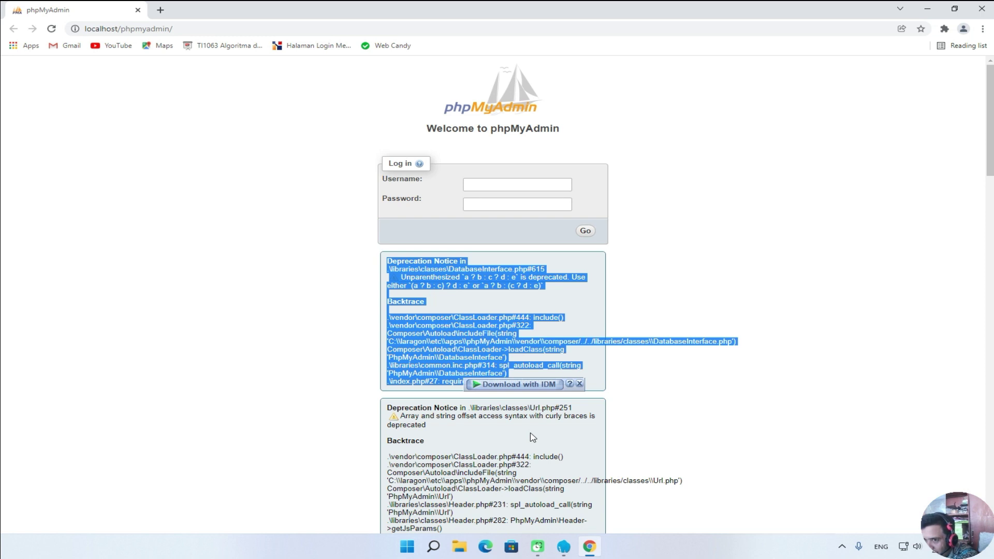
left_click(497, 185)
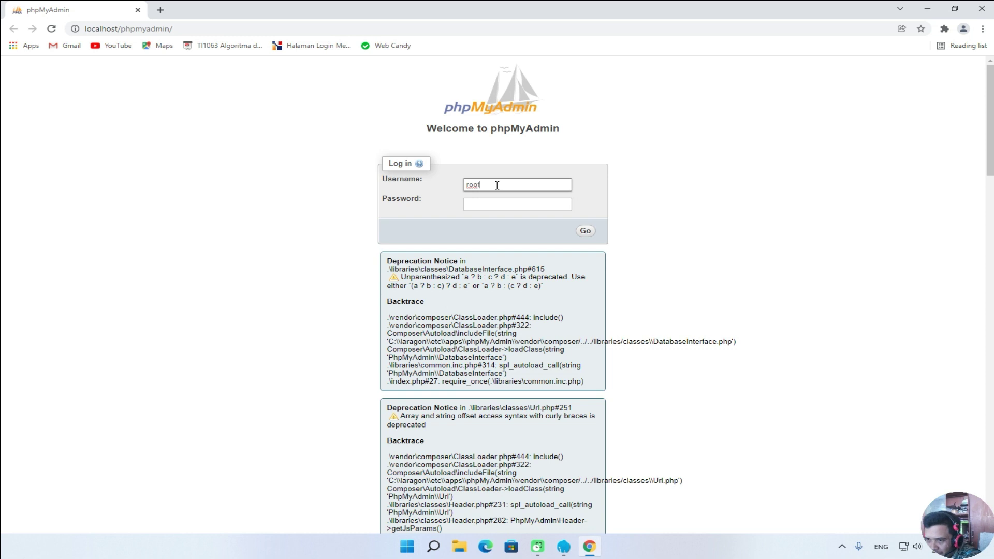
left_click(587, 233)
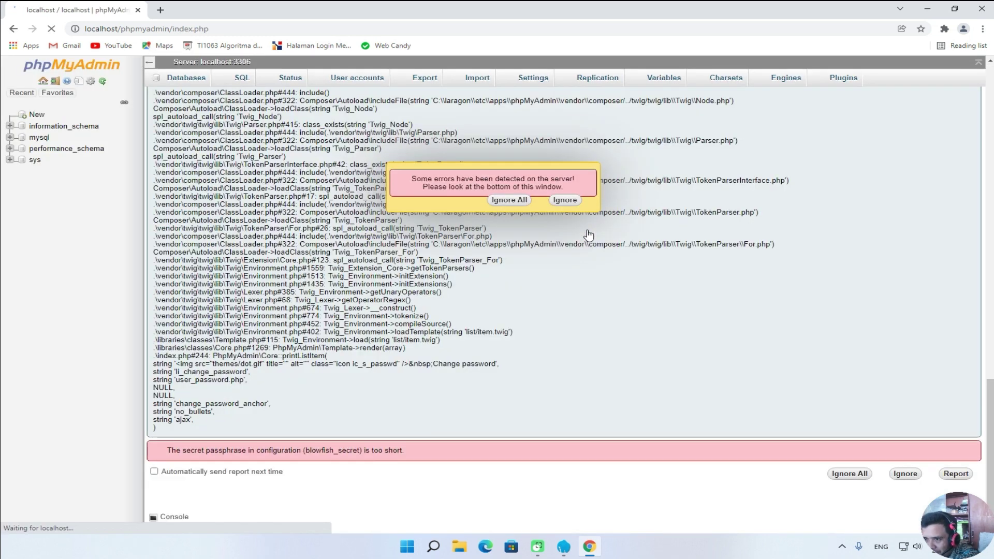
left_click(507, 201)
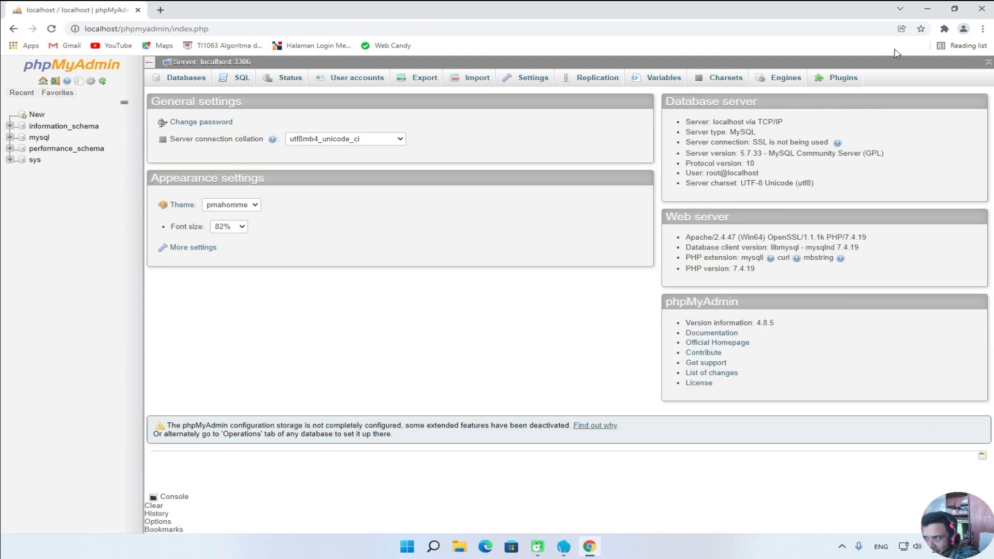
left_click(981, 9)
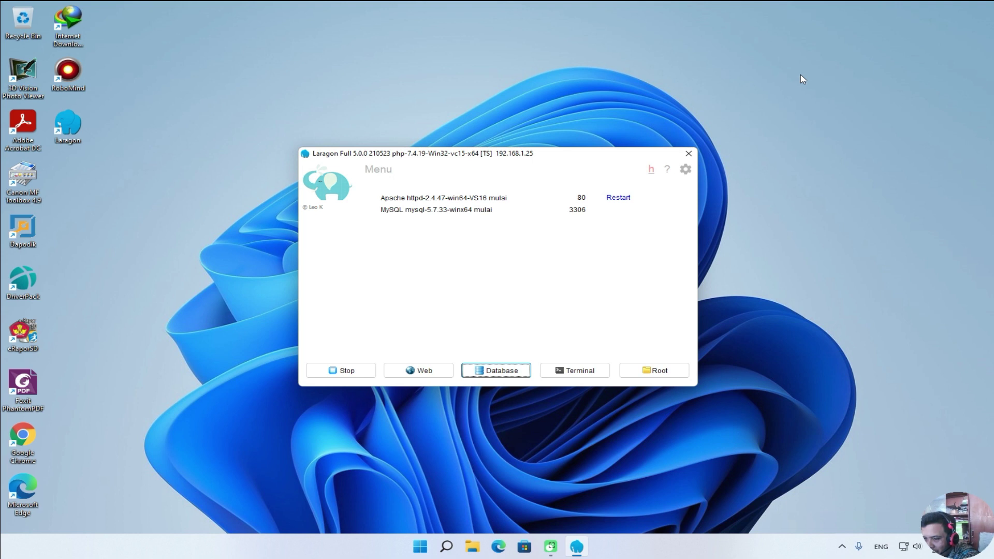
Stop Apache and MySQL and shift the Laragon window slightly right.
left_click(361, 370)
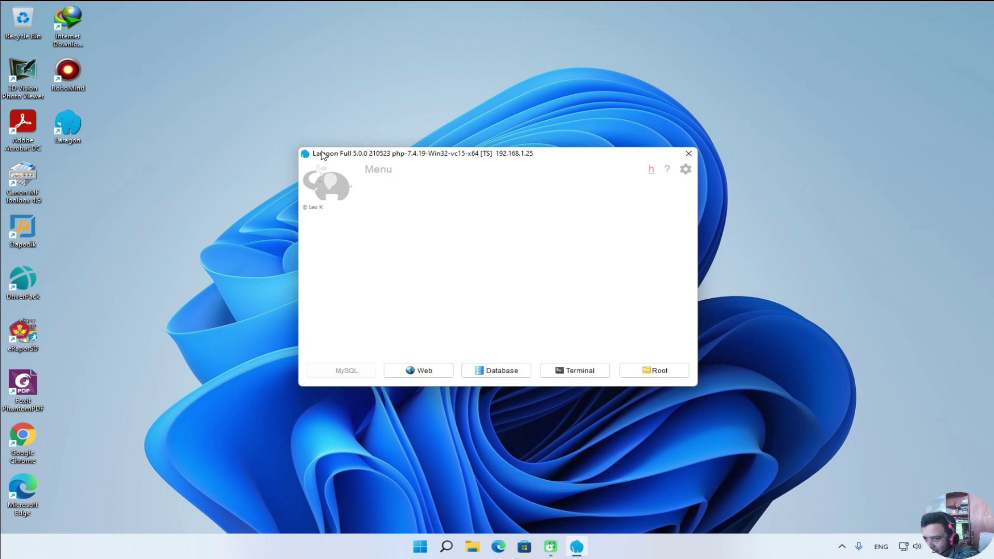
left_click_drag(318, 156, 362, 157)
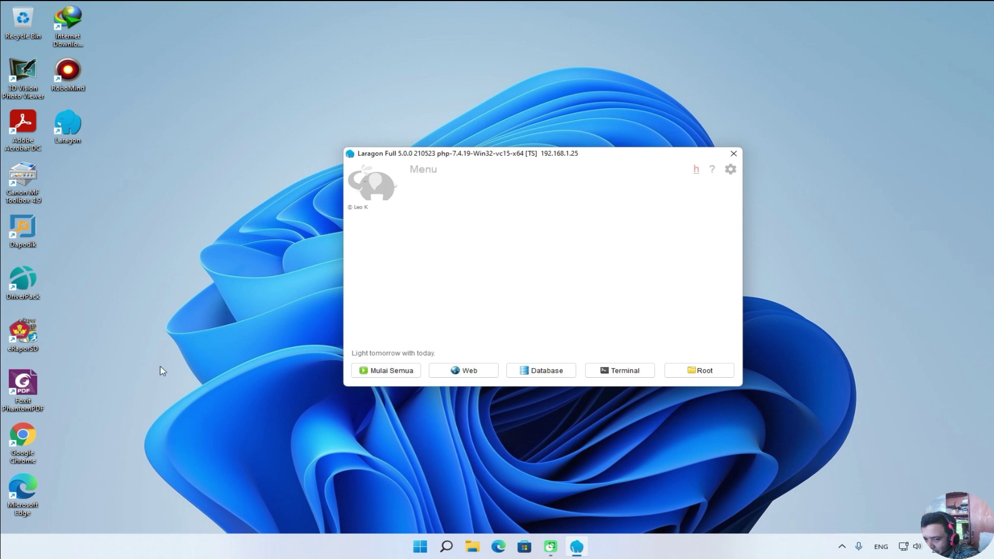
Open Chrome and search Google for 'php 7.2 download', scrolling the results.
double_click(32, 442)
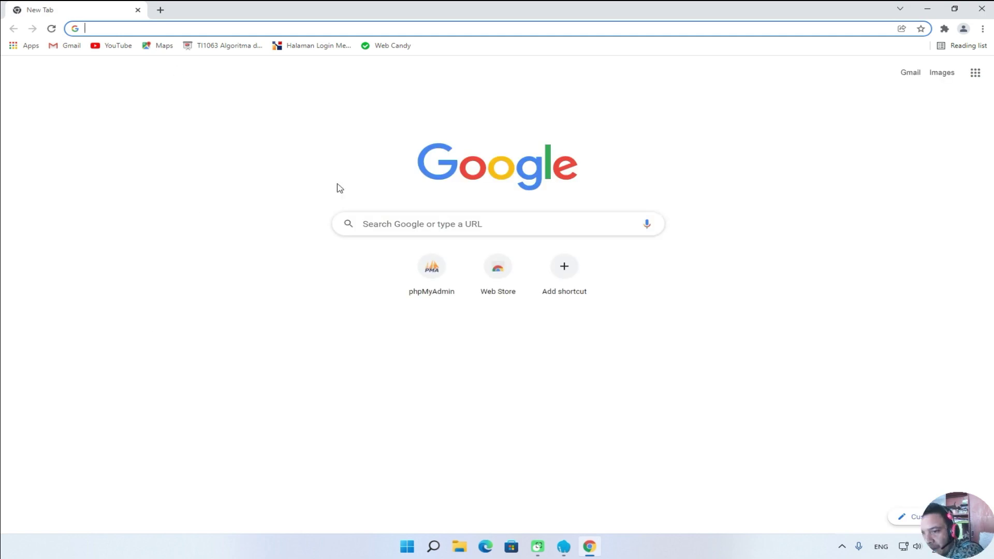
left_click(393, 220)
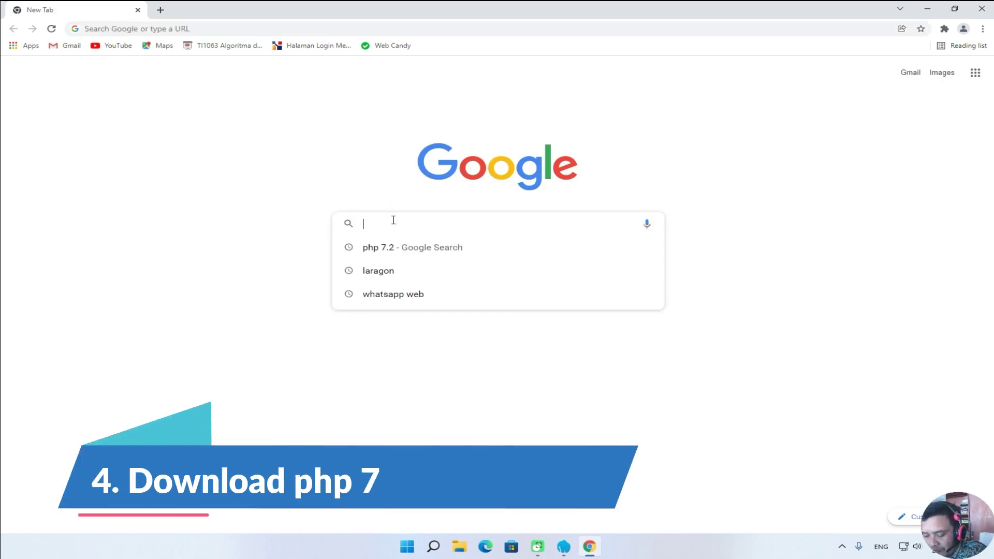
type("php")
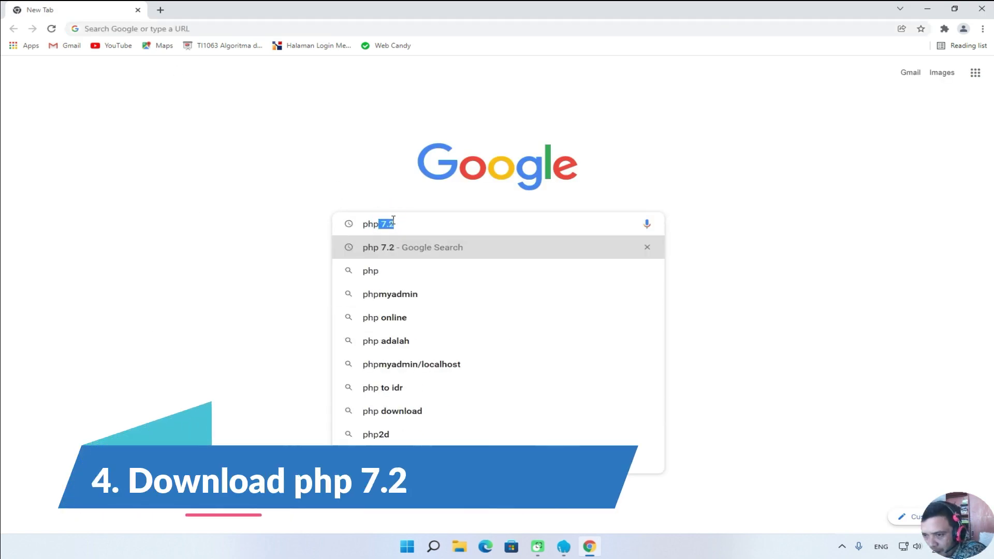
type(" 7.2")
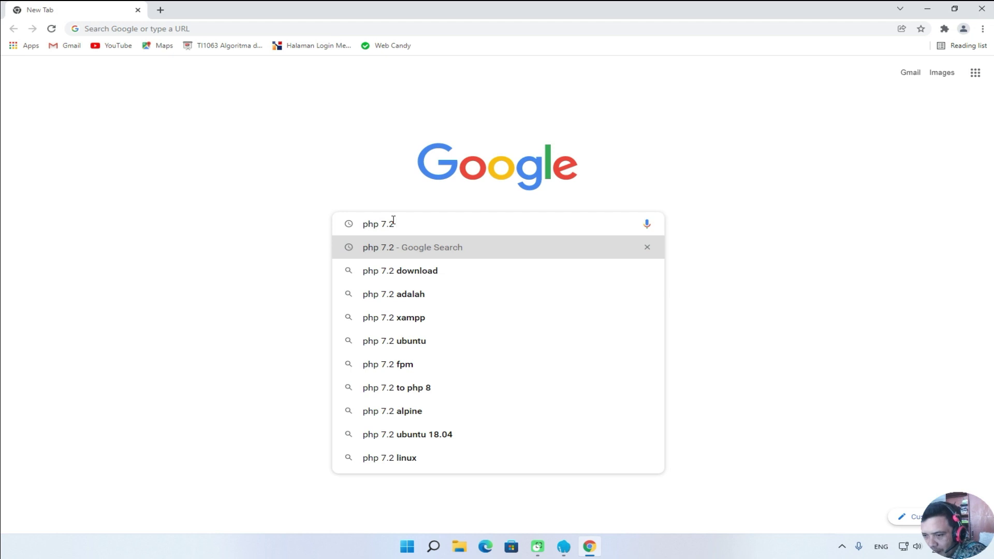
left_click(403, 270)
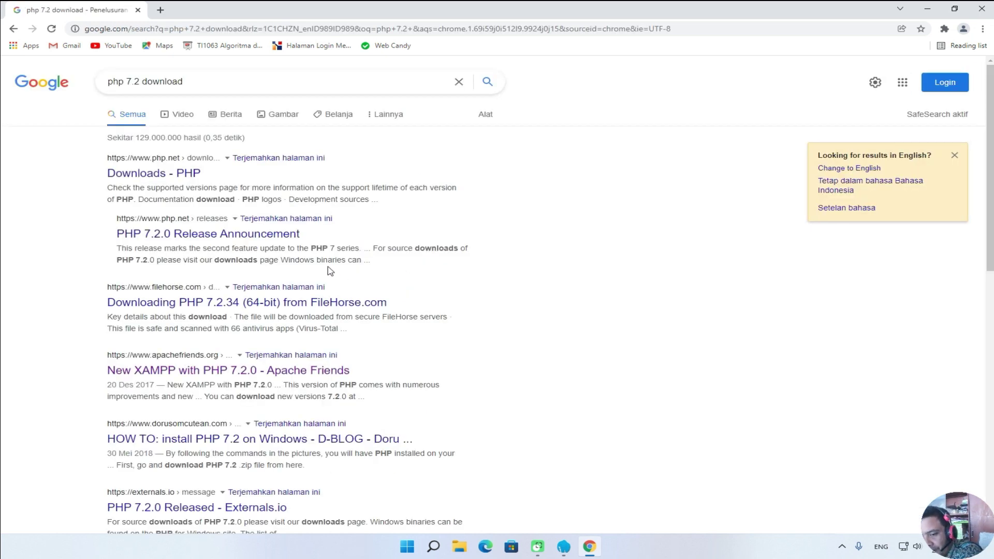
scroll(329, 270, "down", 2)
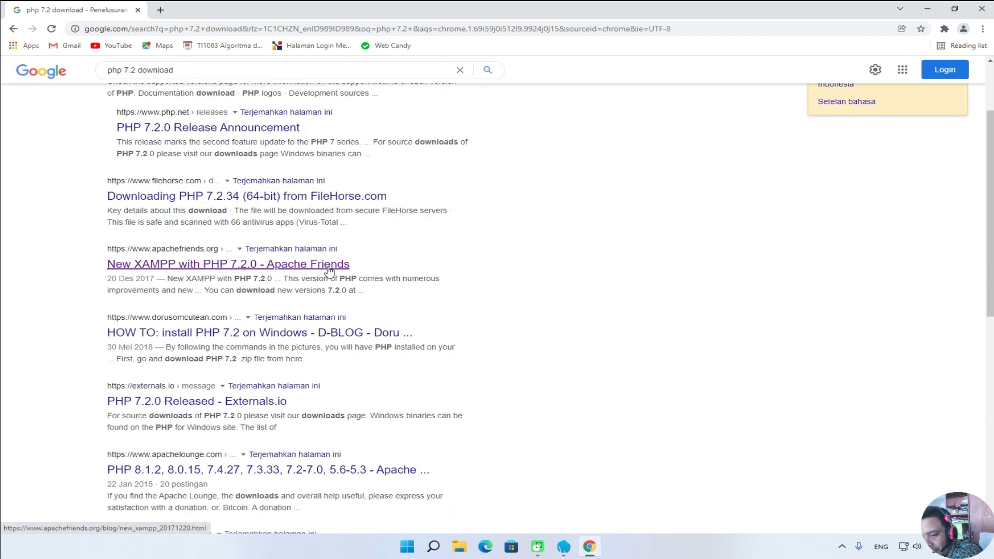
Download php-7.2.34-nts-Win32-VC15-x64.zip from the PHP 7.2 section of Apache Lounge's builds page.
left_click(267, 472)
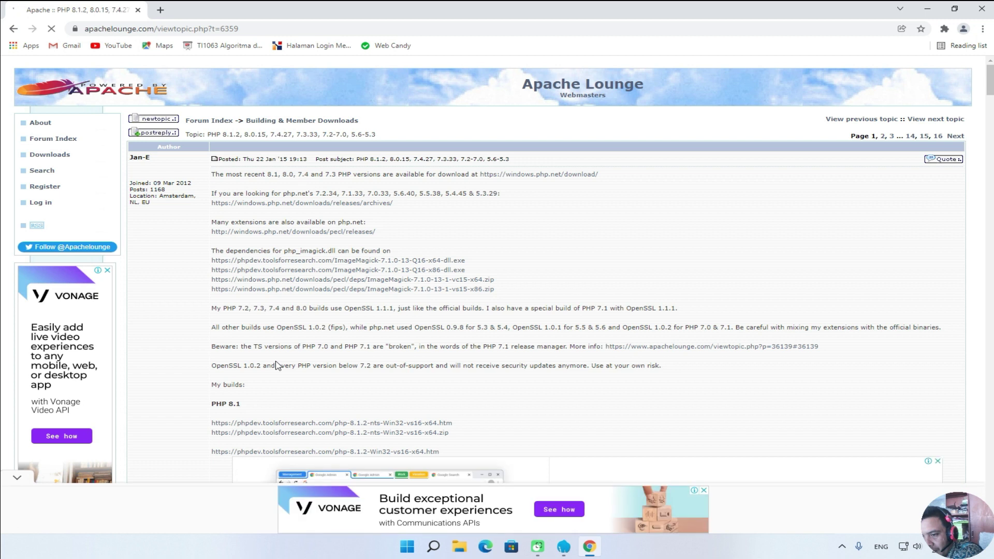
scroll(276, 366, "down", 3)
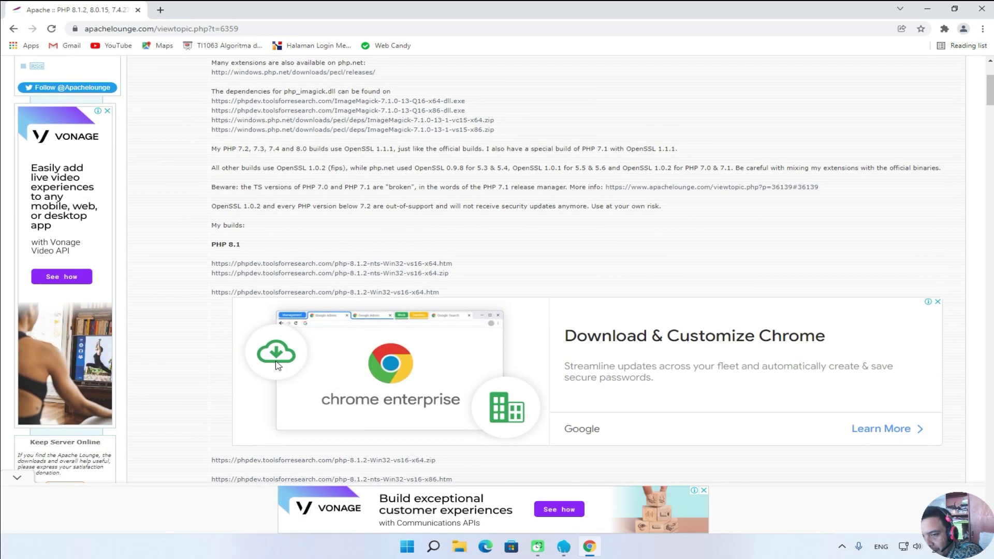
scroll(276, 366, "down", 9)
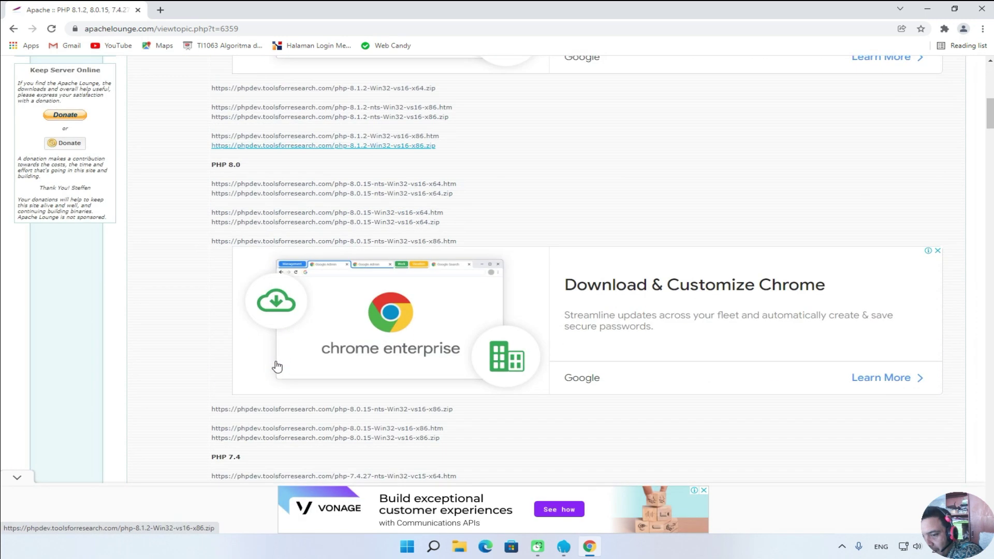
scroll(277, 365, "down", 8)
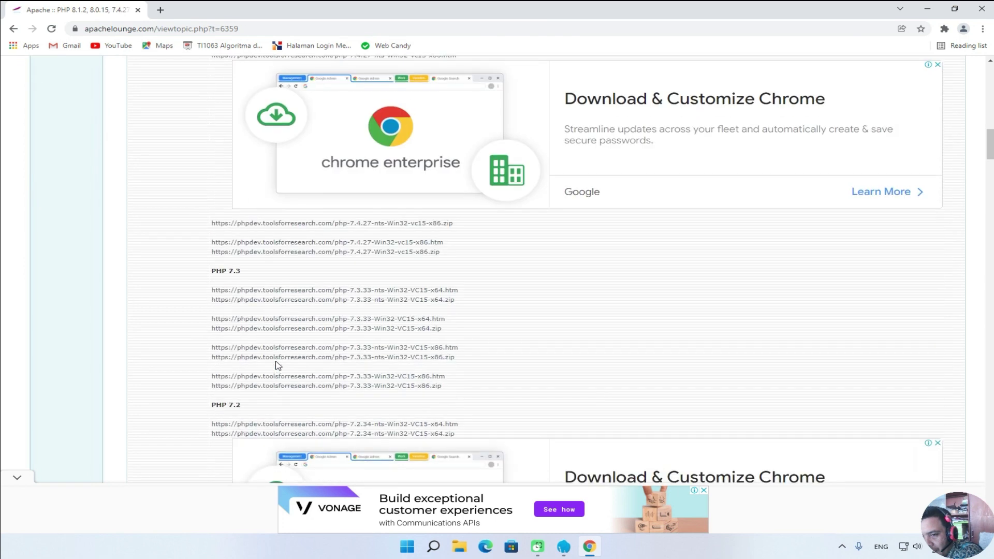
scroll(277, 366, "down", 3)
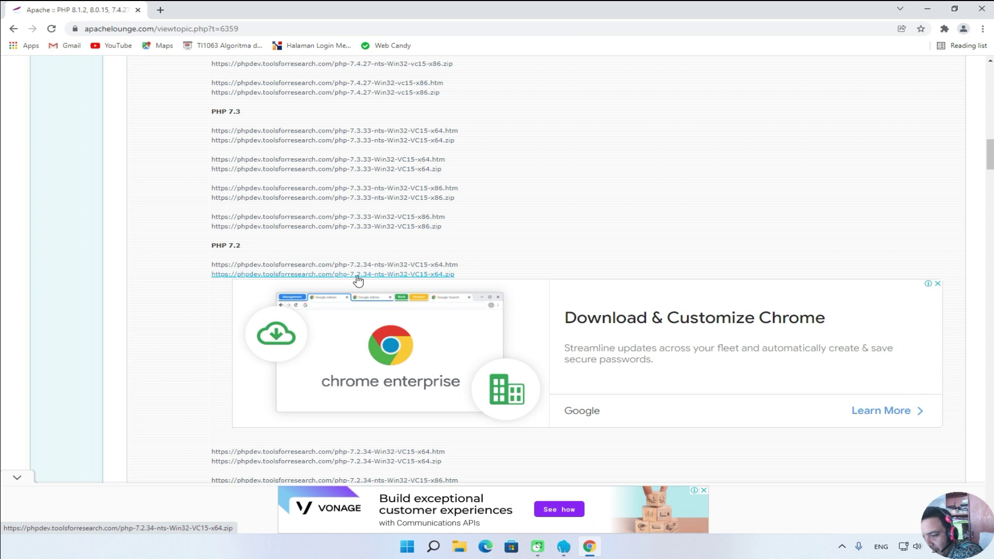
scroll(291, 443, "down", 3)
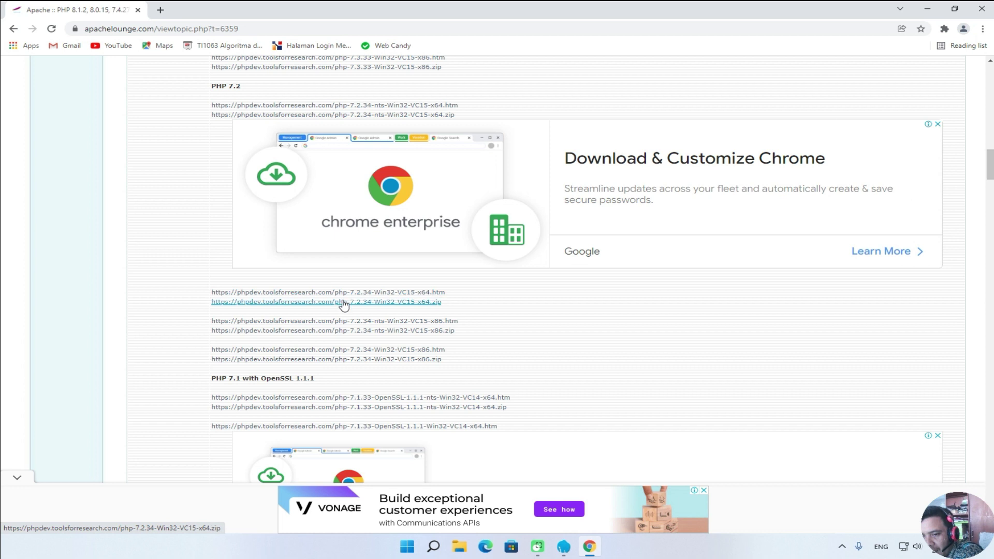
left_click(386, 114)
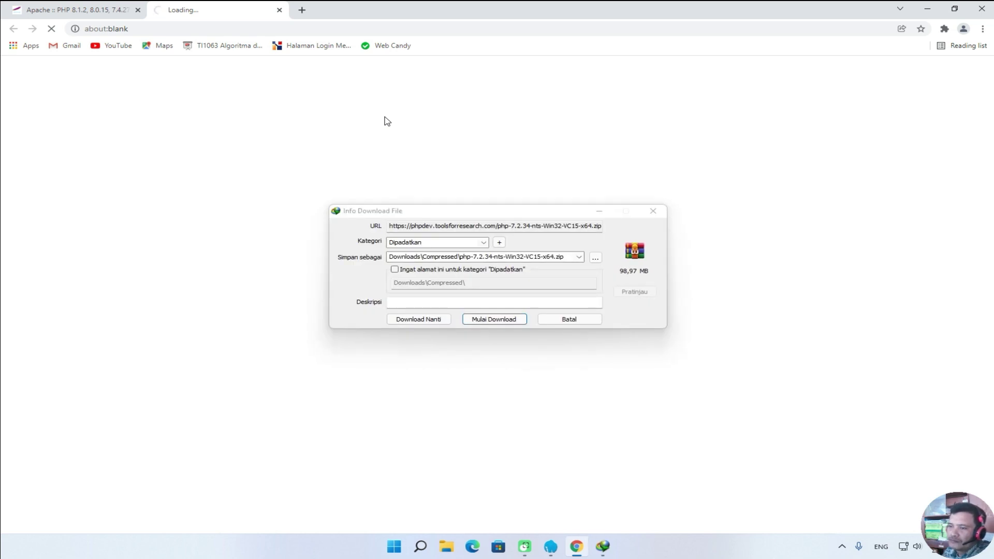
Download the 98.97 MB PHP 7.2.34 zip with IDM and open its Downloads\Compressed folder.
left_click(504, 320)
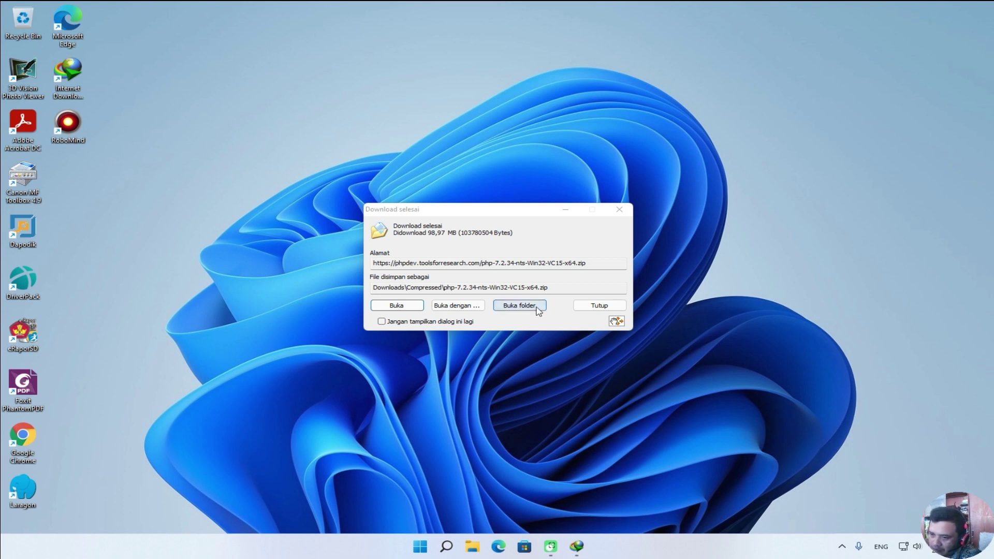
left_click(519, 305)
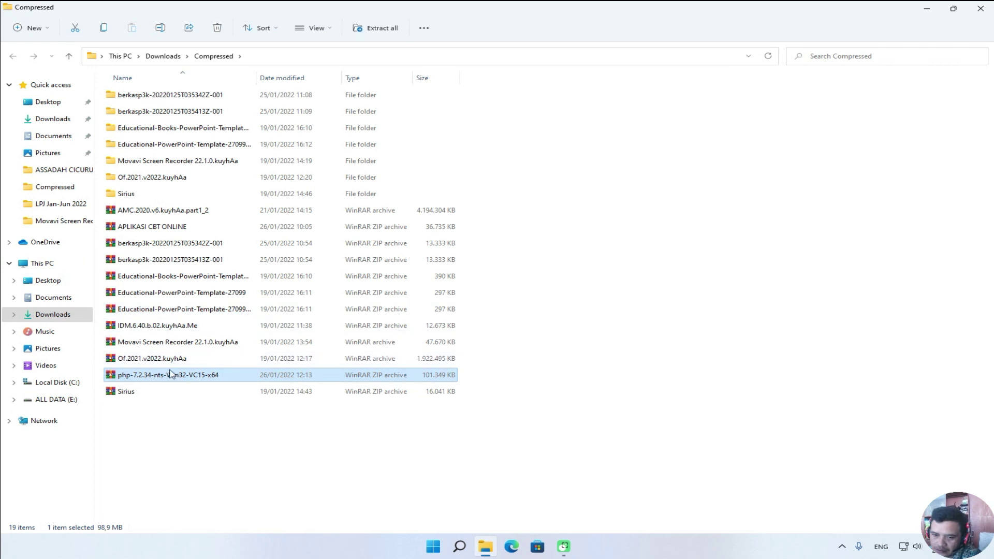
Extract the zip to php-7.2.34-nts-Win32-VC15-x64\, check its 86 items, and return to Compressed.
right_click(142, 378)
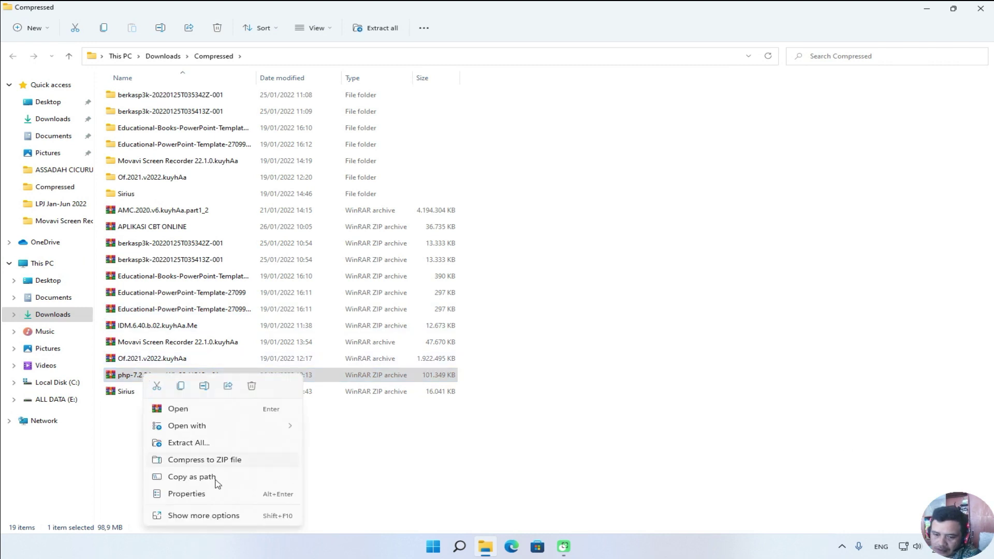
left_click(245, 518)
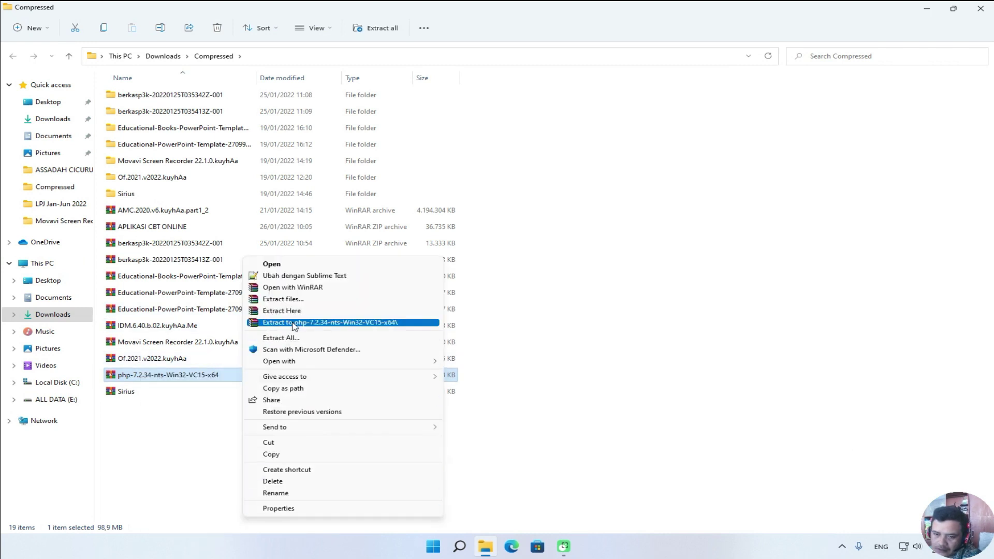
left_click(297, 323)
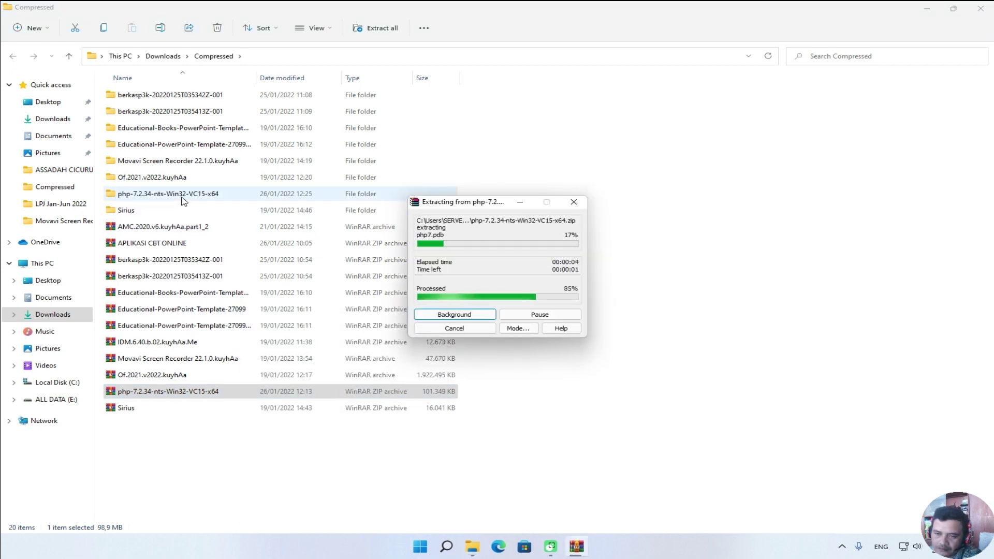
double_click(182, 197)
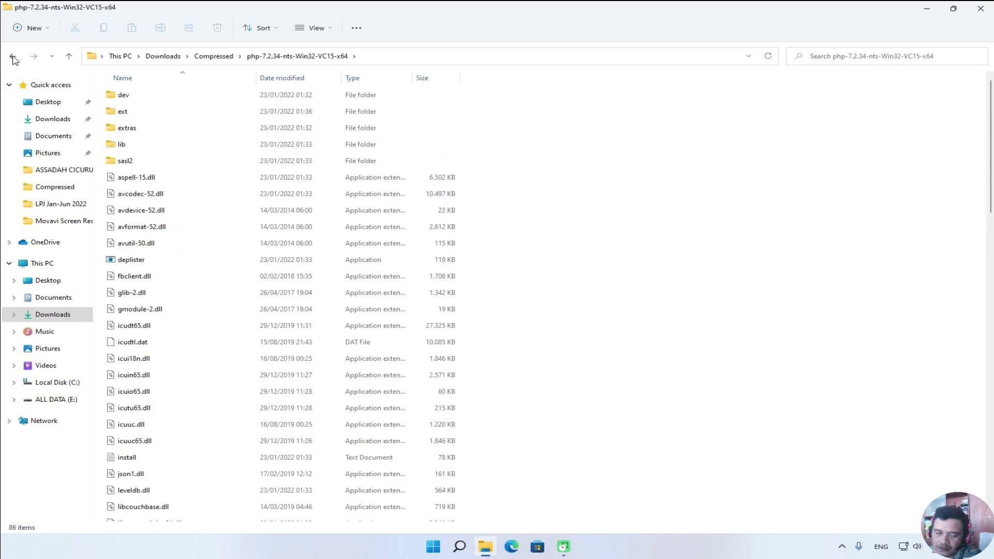
left_click(13, 56)
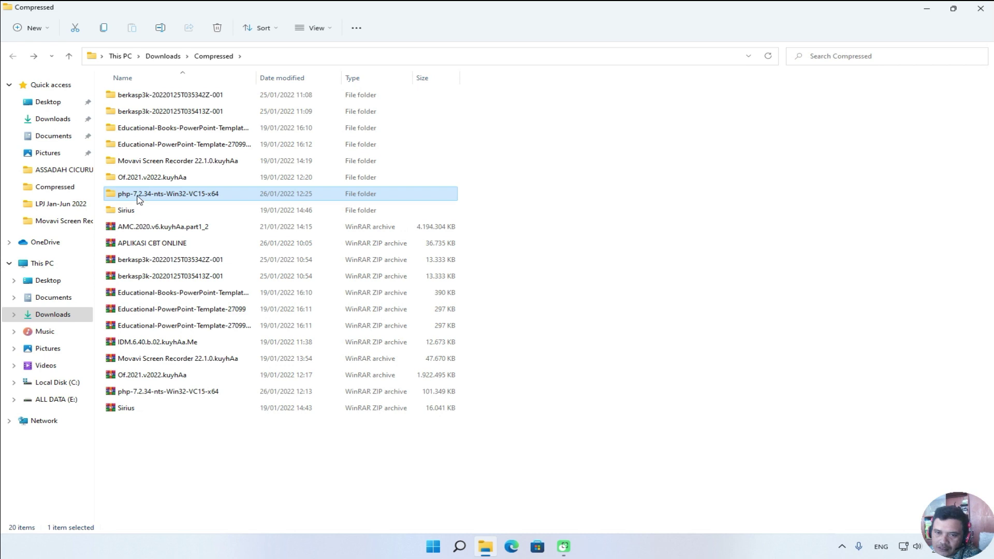
Move the php-7.2.34-nts-Win32-VC15-x64 folder into C:\laragon\bin\php.
right_click(137, 198)
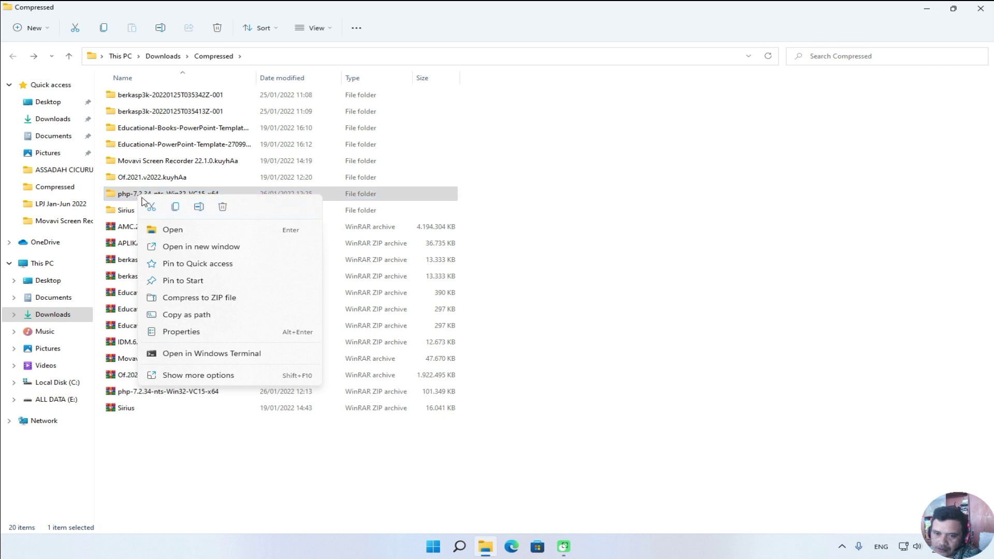
left_click(151, 207)
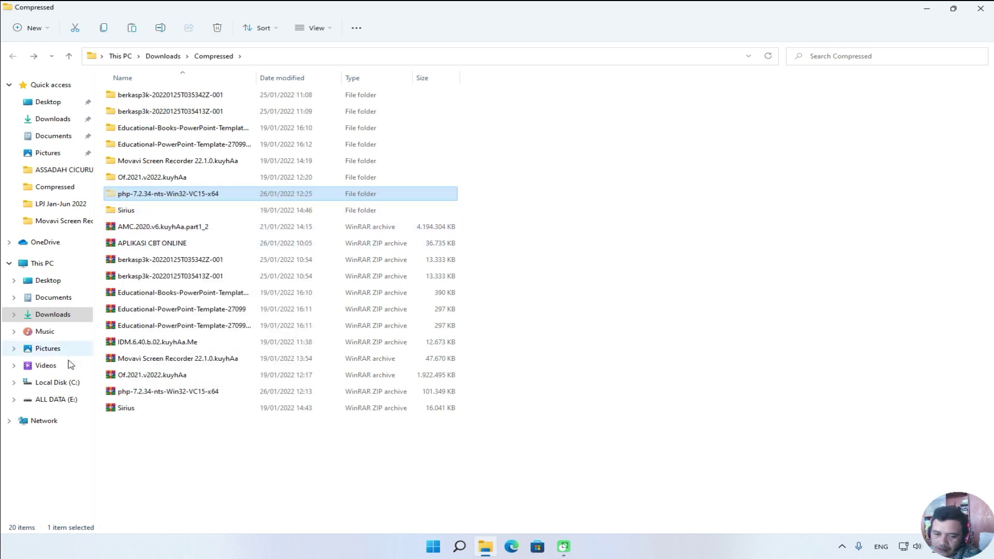
left_click(61, 383)
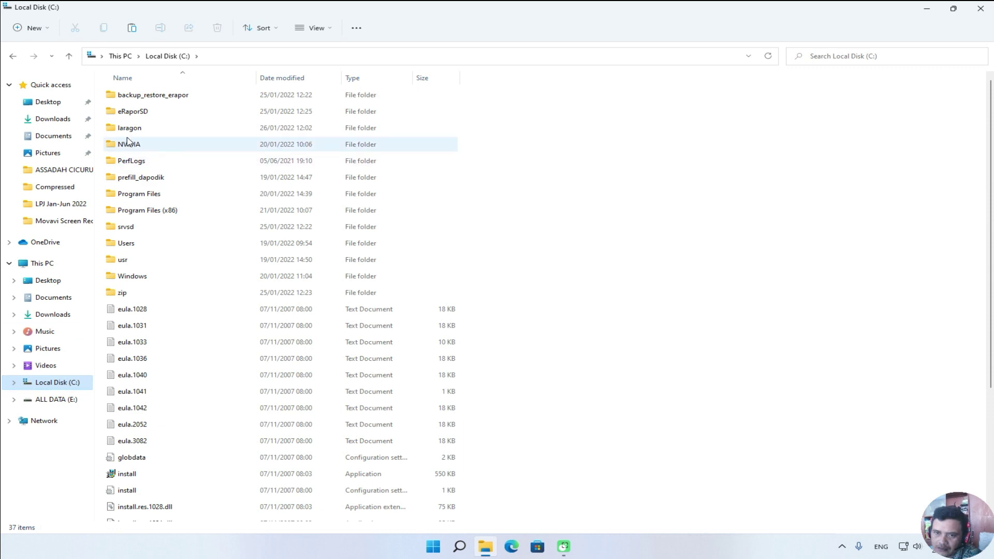
double_click(128, 127)
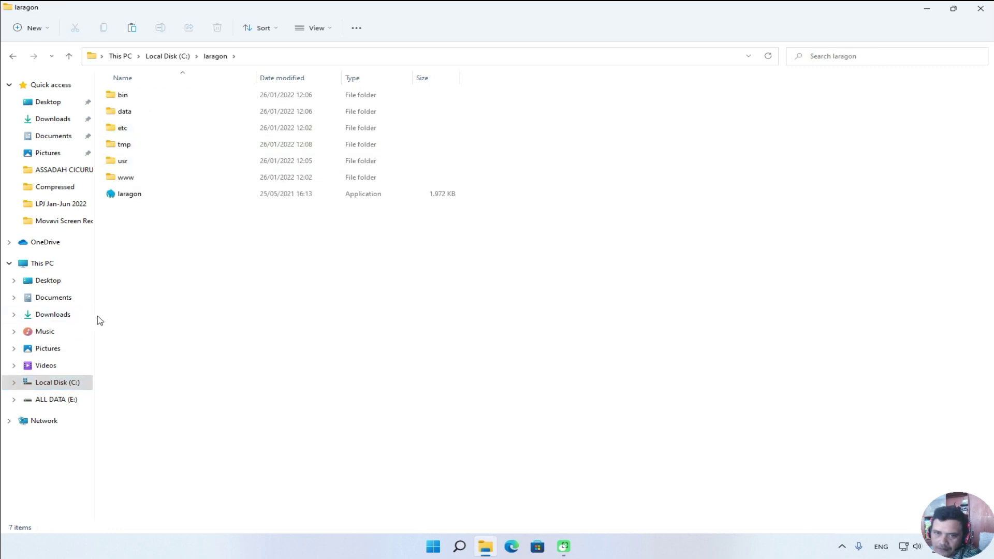
double_click(123, 98)
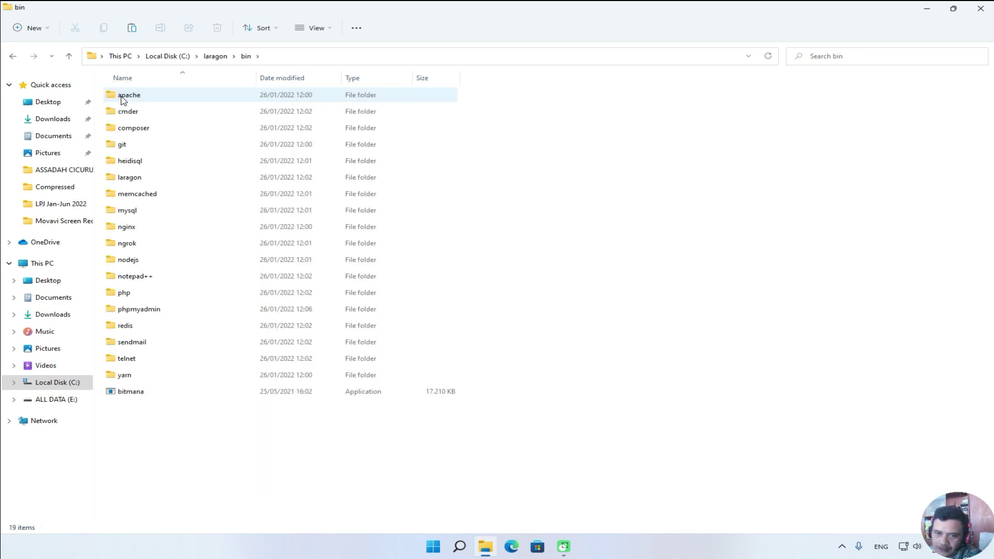
left_click(133, 293)
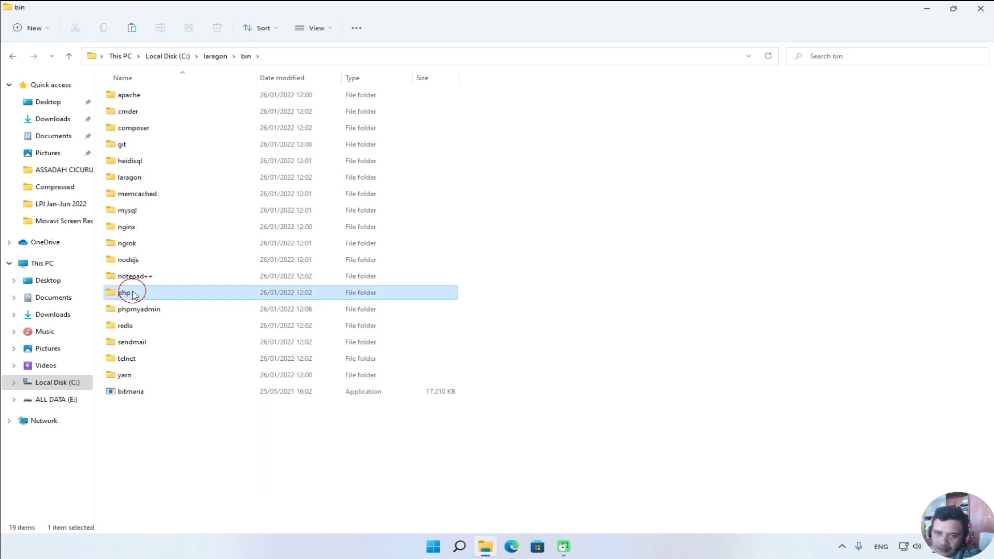
double_click(133, 294)
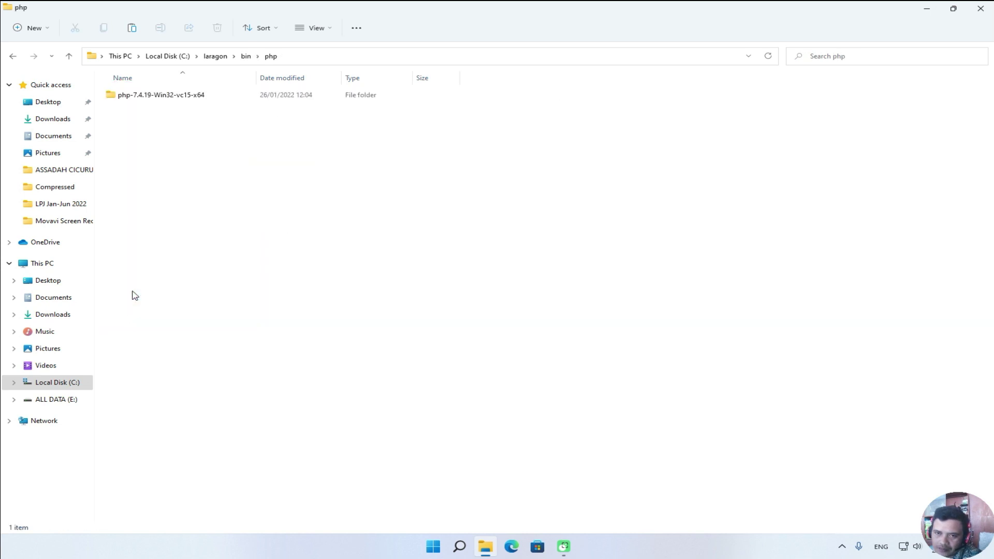
right_click(206, 140)
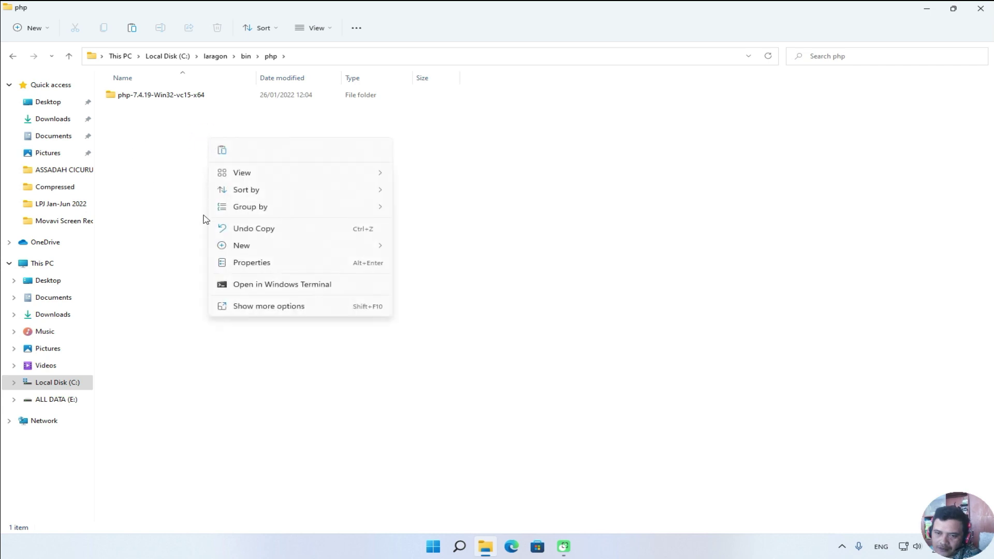
left_click(224, 149)
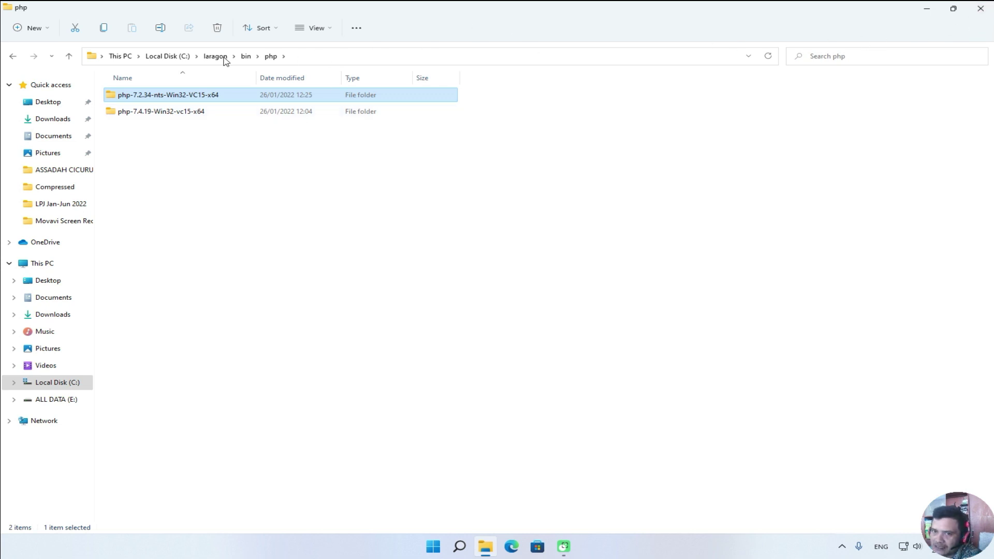
Confirm the folder path is C:\laragon\bin\php and close File Explorer.
left_click(309, 56)
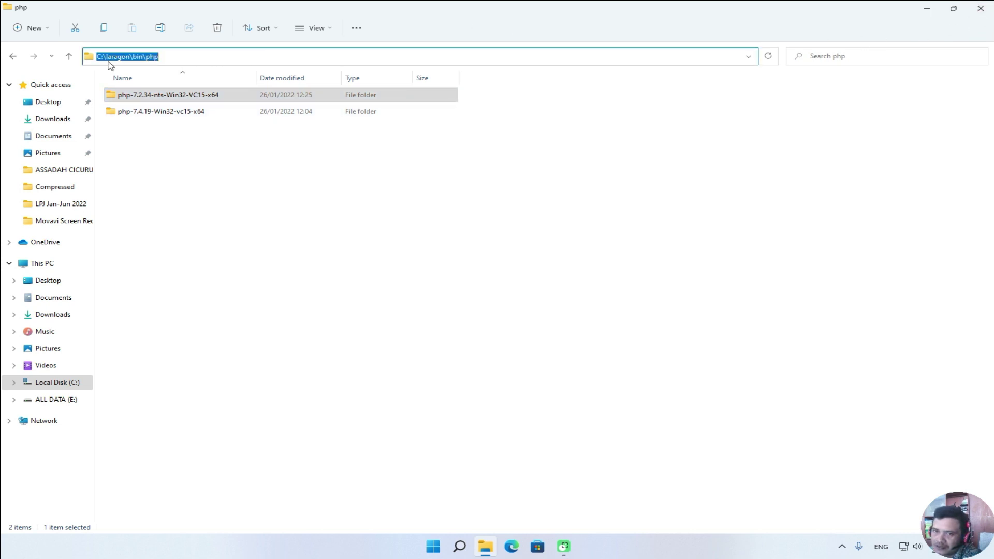
left_click(678, 109)
left_click(980, 9)
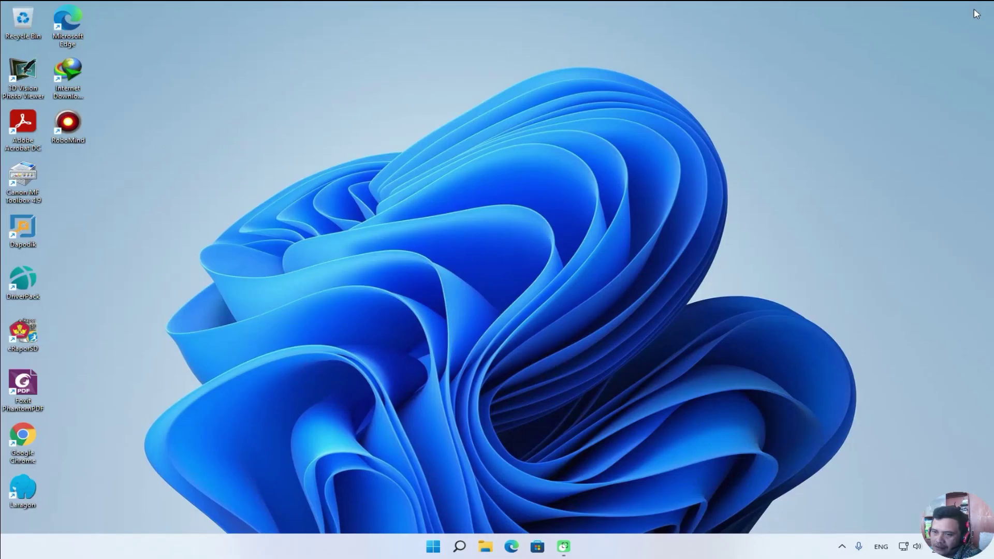
Launch Laragon, set its PHP version to php-7.2.34-nts-Win32-VC15-x64, and refresh the desktop.
double_click(32, 493)
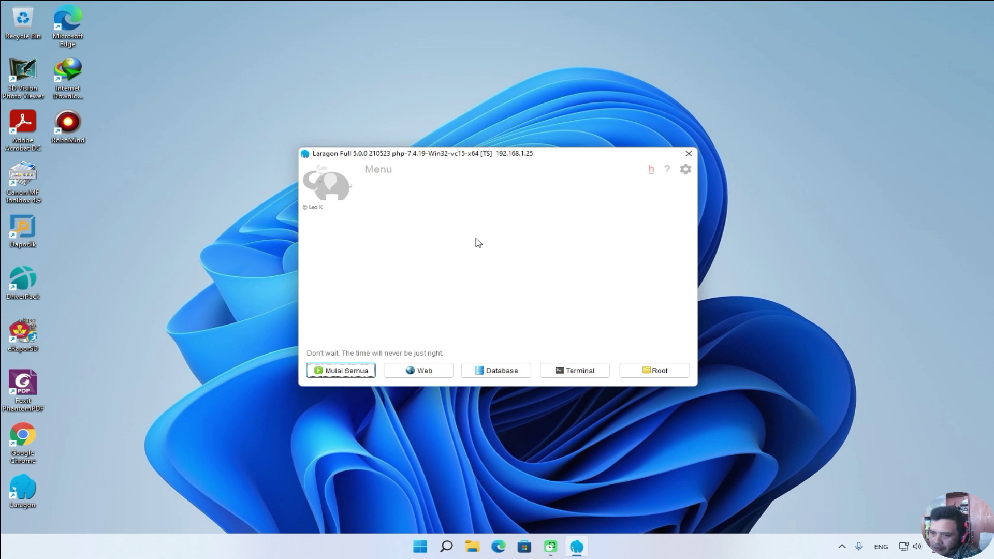
right_click(522, 222)
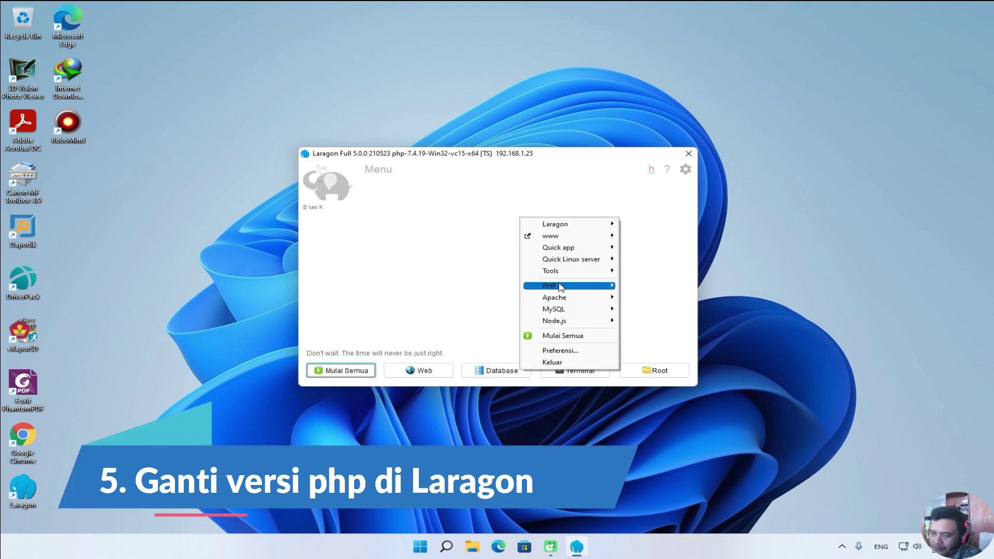
mouse_move(560, 287)
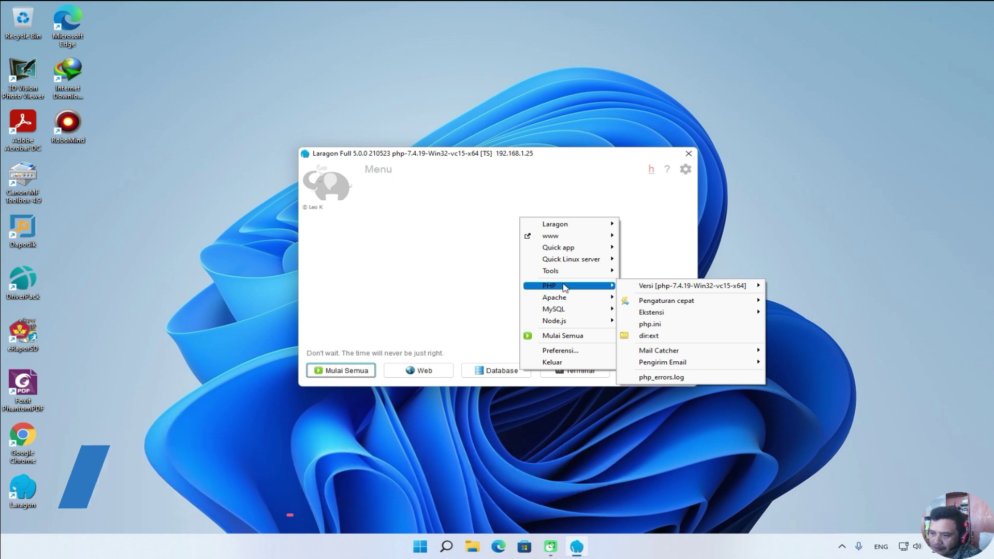
mouse_move(657, 288)
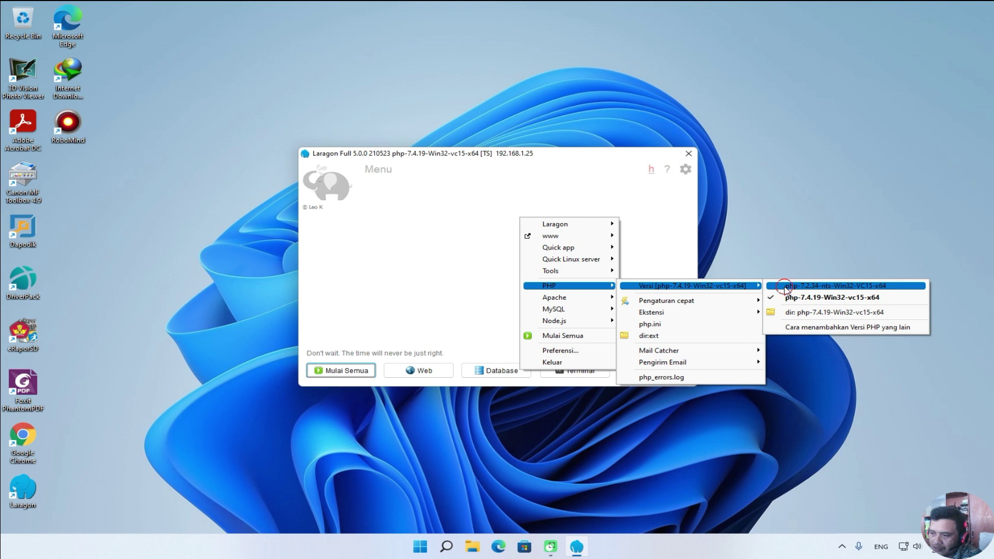
left_click(785, 288)
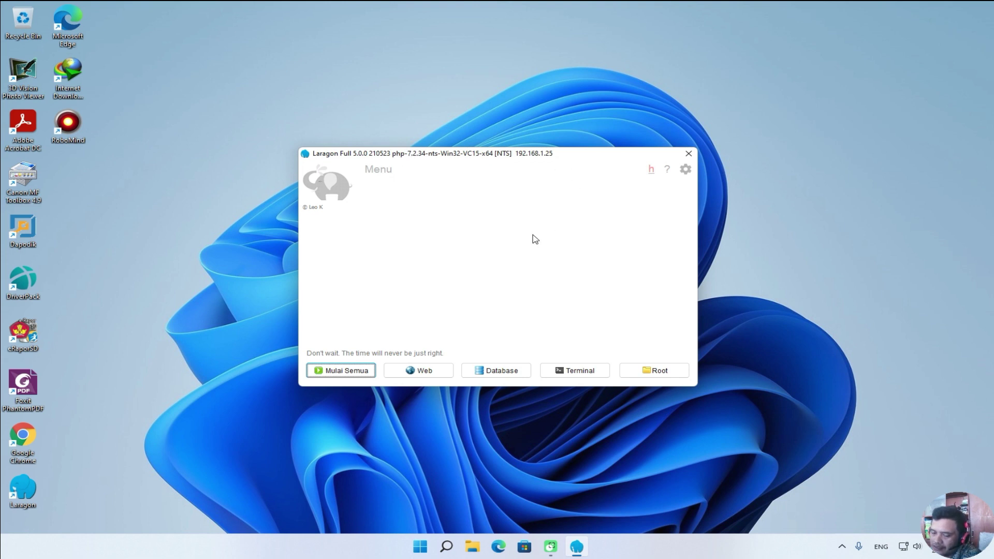
right_click(197, 223)
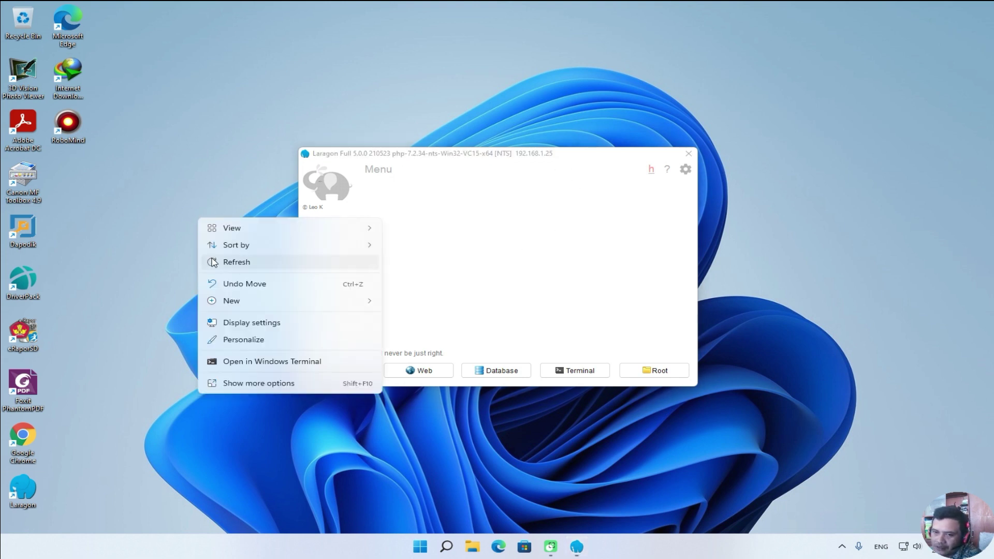
left_click(212, 262)
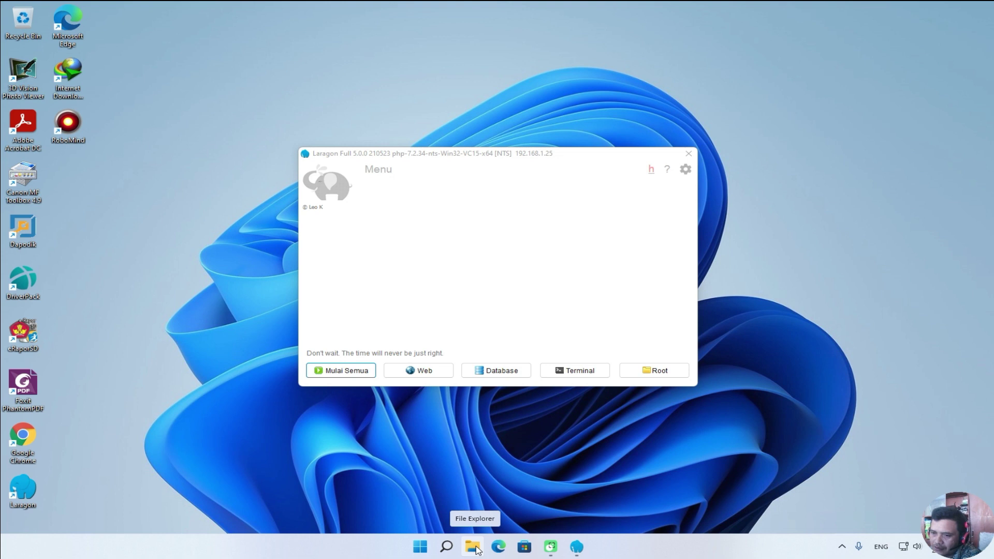
Extract the candycbt archive in Pictures with C:\laragon\www as the destination folder.
left_click(473, 546)
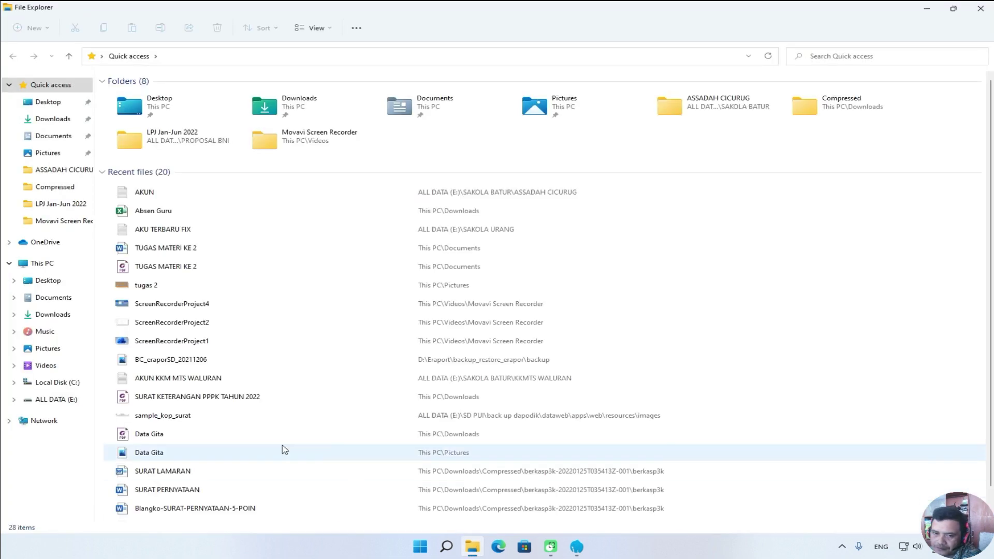
left_click(47, 348)
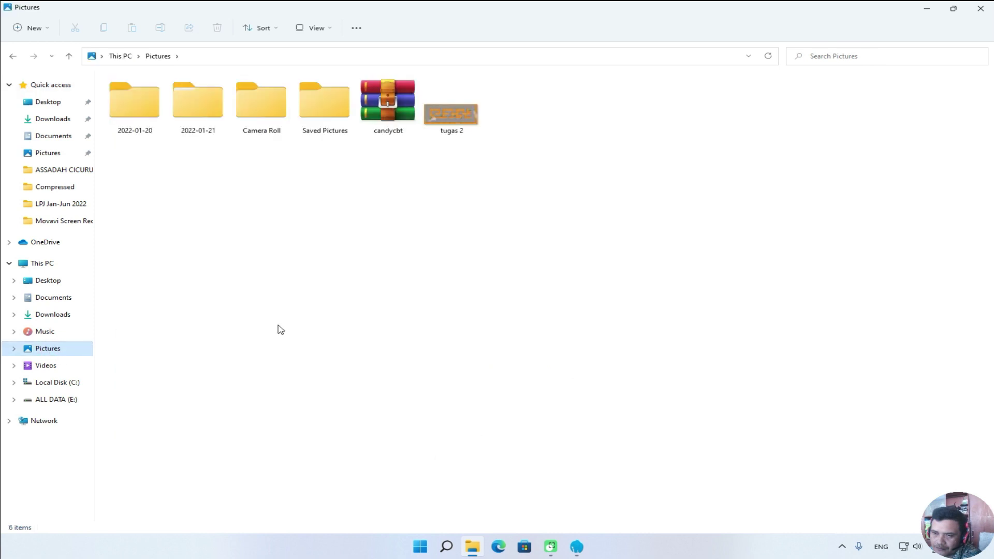
right_click(383, 107)
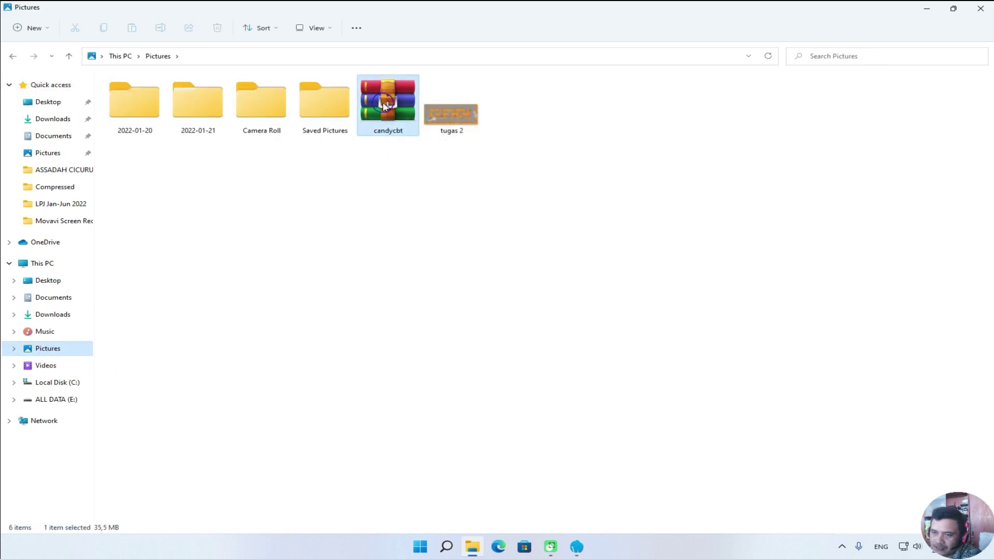
left_click(334, 181)
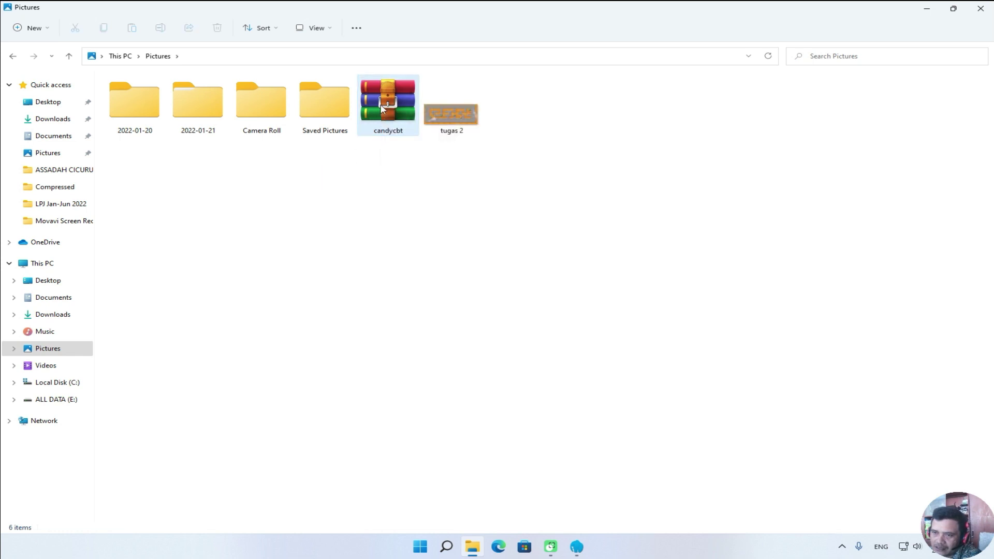
right_click(381, 108)
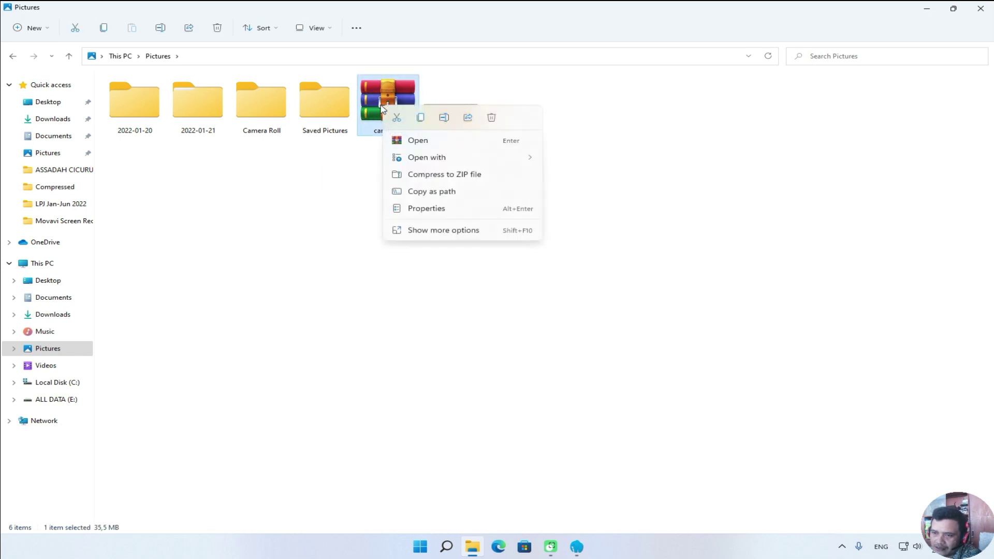
left_click(419, 231)
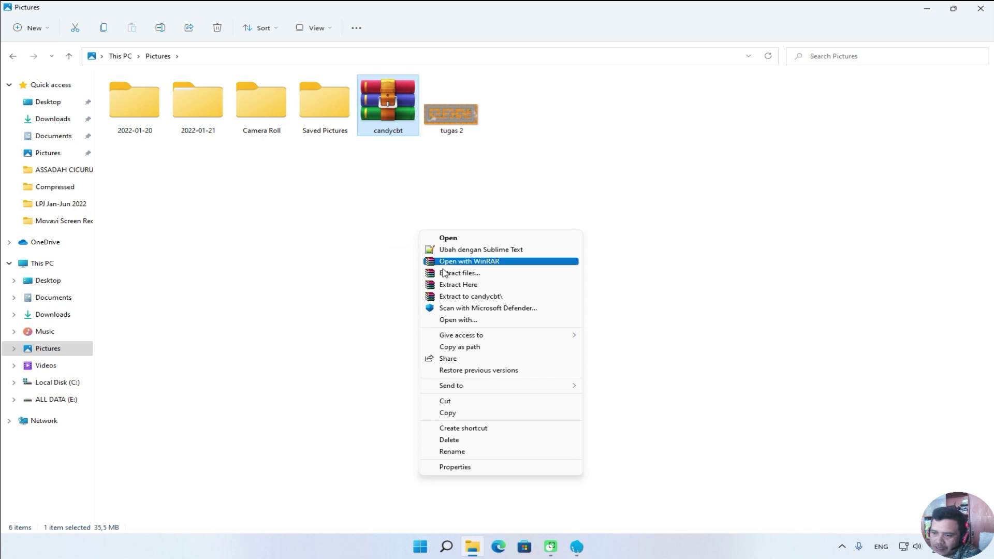
left_click(465, 274)
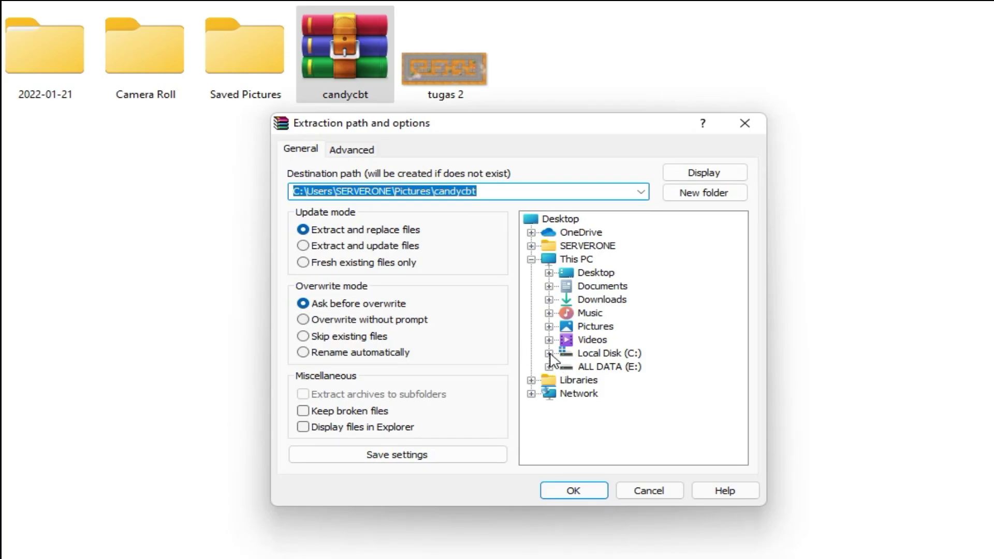
left_click(549, 353)
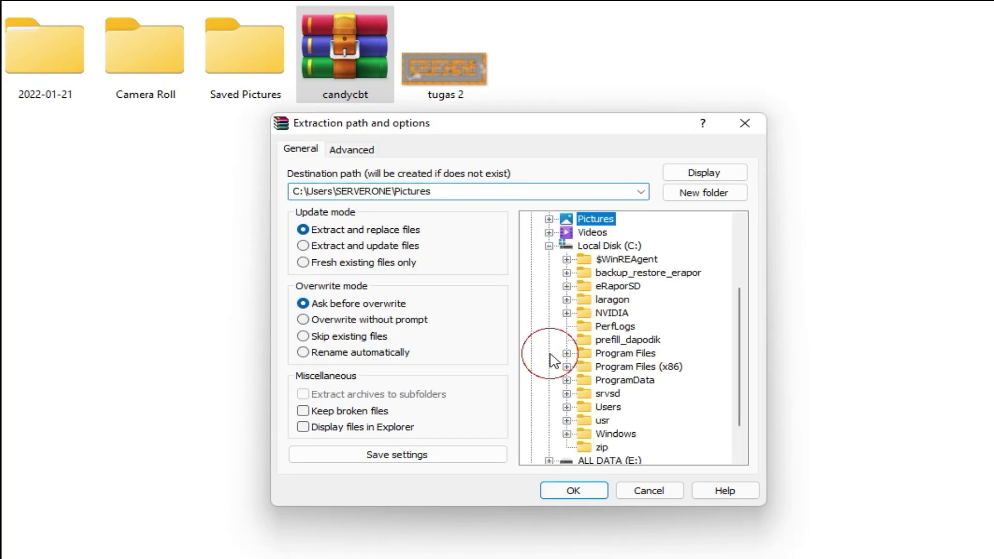
left_click_drag(583, 128, 610, 74)
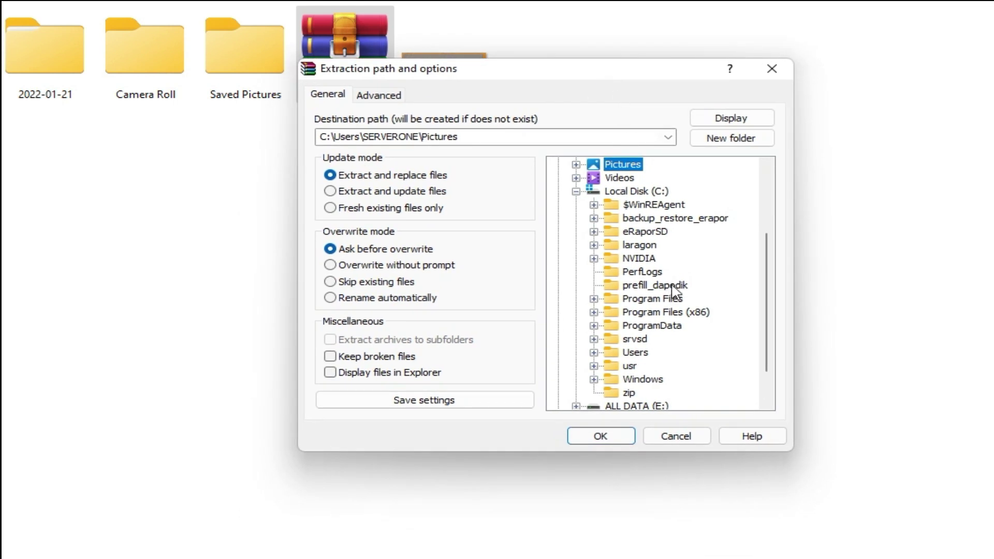
left_click(594, 245)
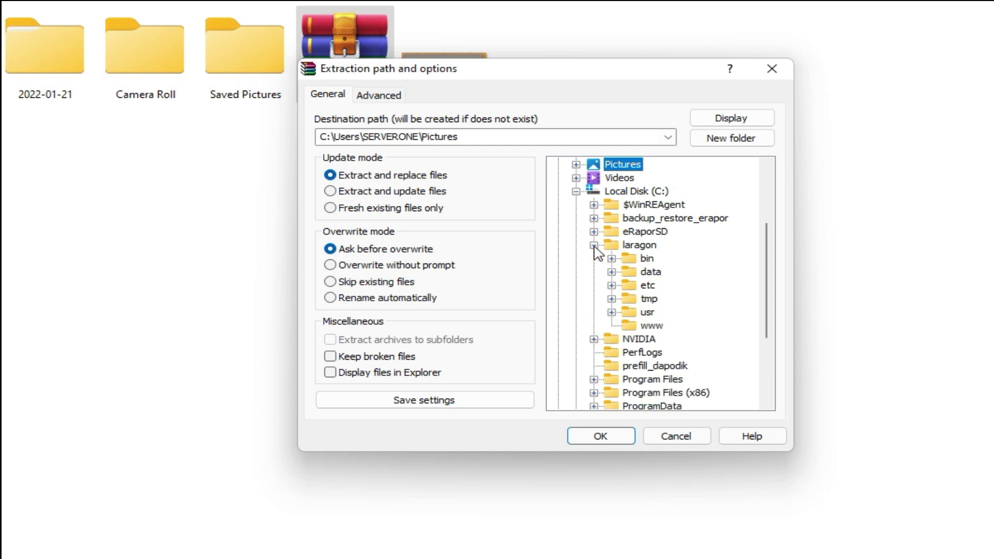
left_click(651, 326)
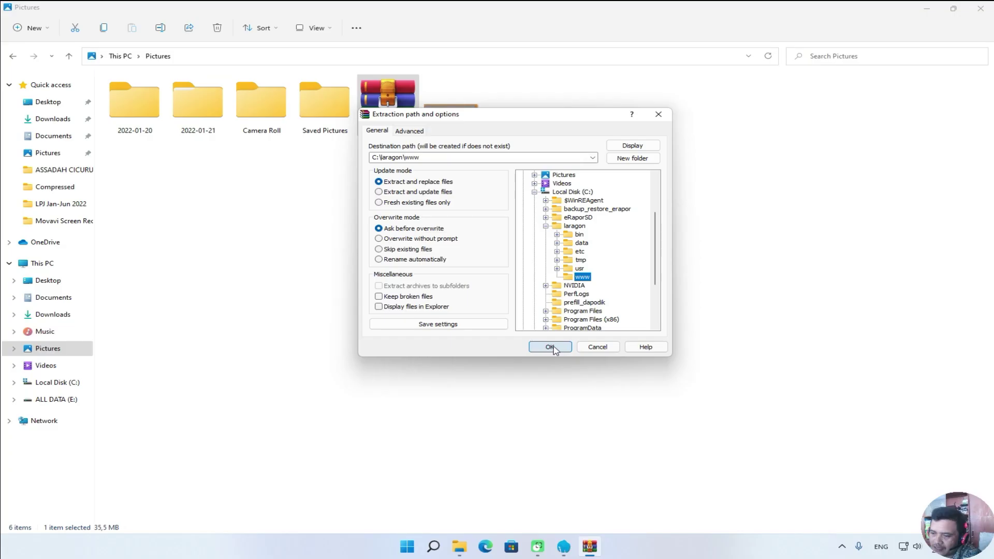
left_click(549, 347)
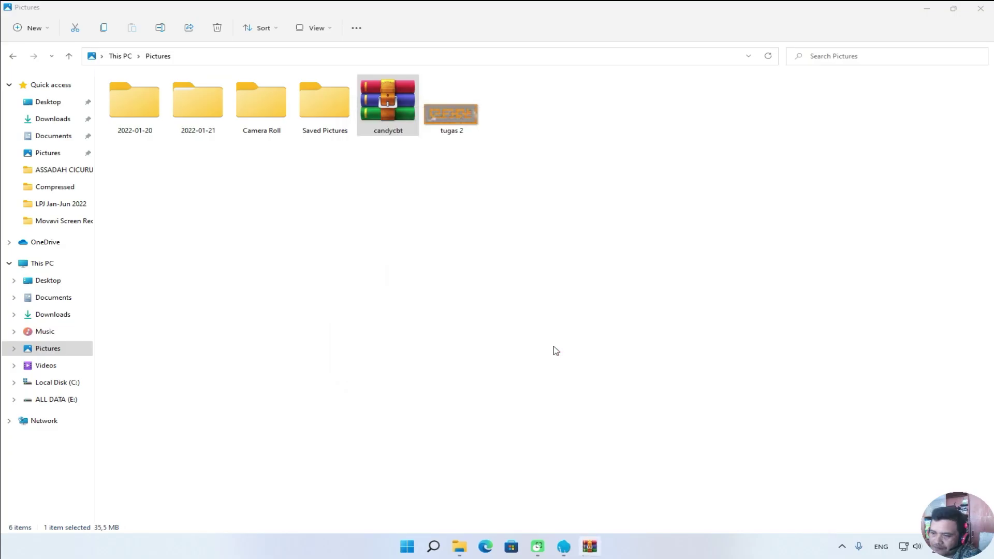
Browse to C:\laragon\www\candycbt to confirm the extracted app files, then close File Explorer.
left_click(984, 11)
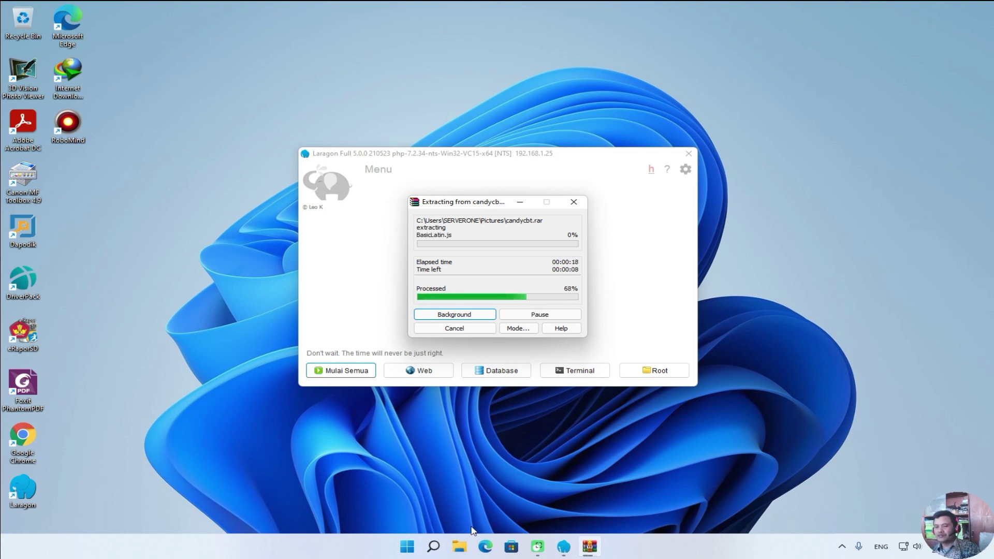
left_click(460, 546)
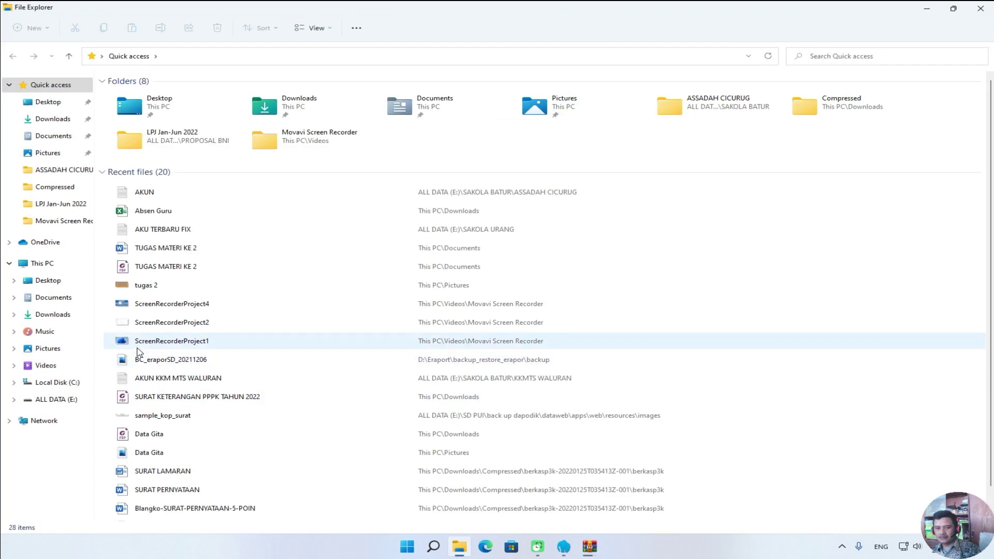
left_click(74, 383)
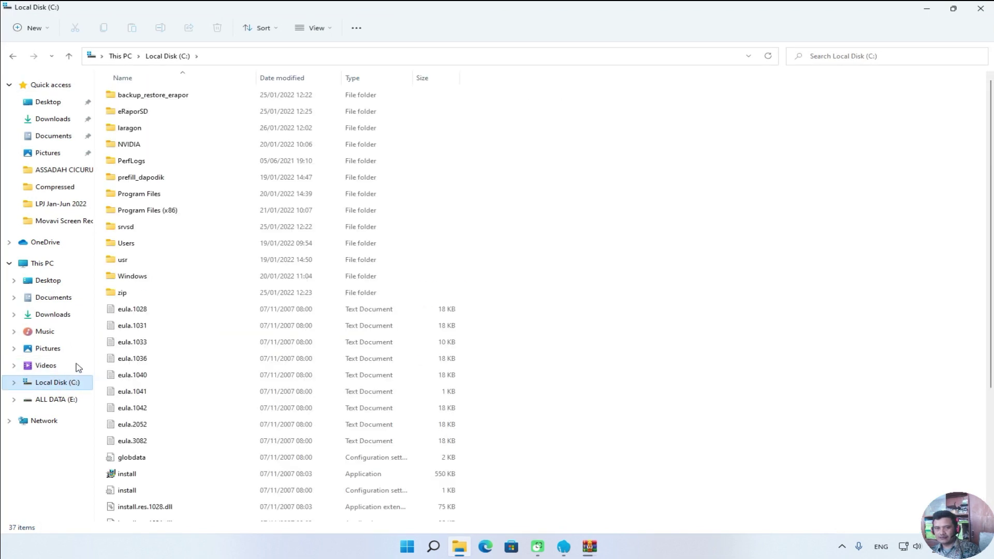
double_click(127, 129)
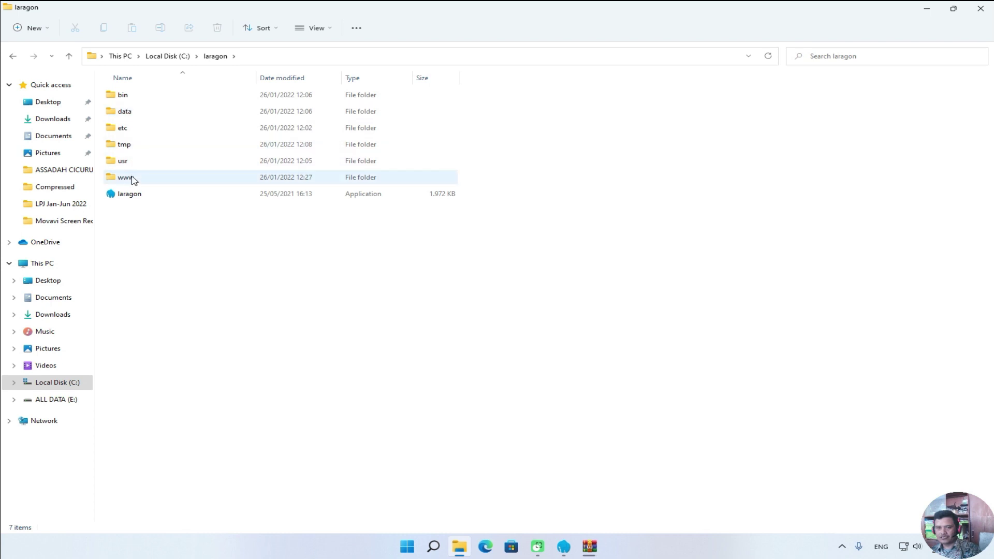
double_click(132, 179)
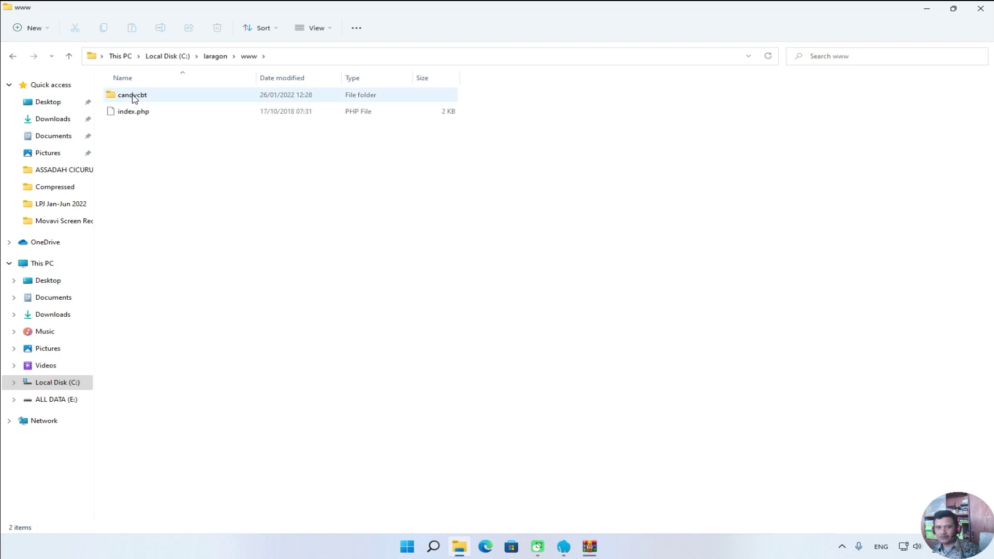
double_click(141, 97)
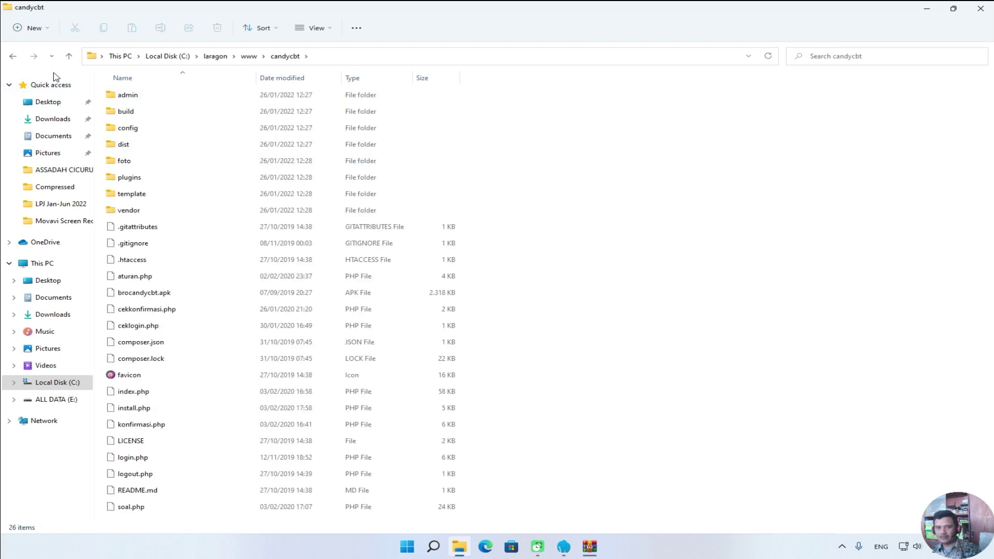
left_click(12, 57)
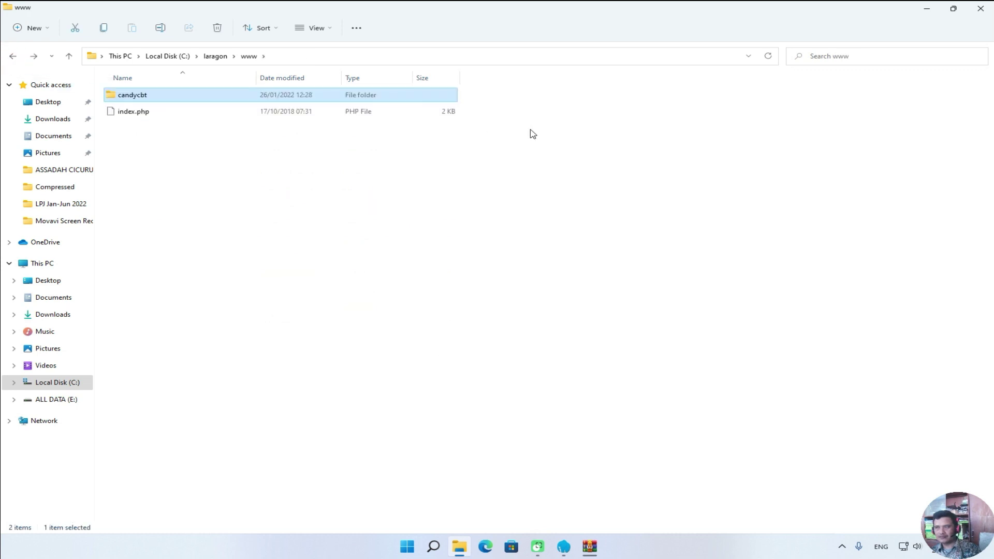
left_click(980, 10)
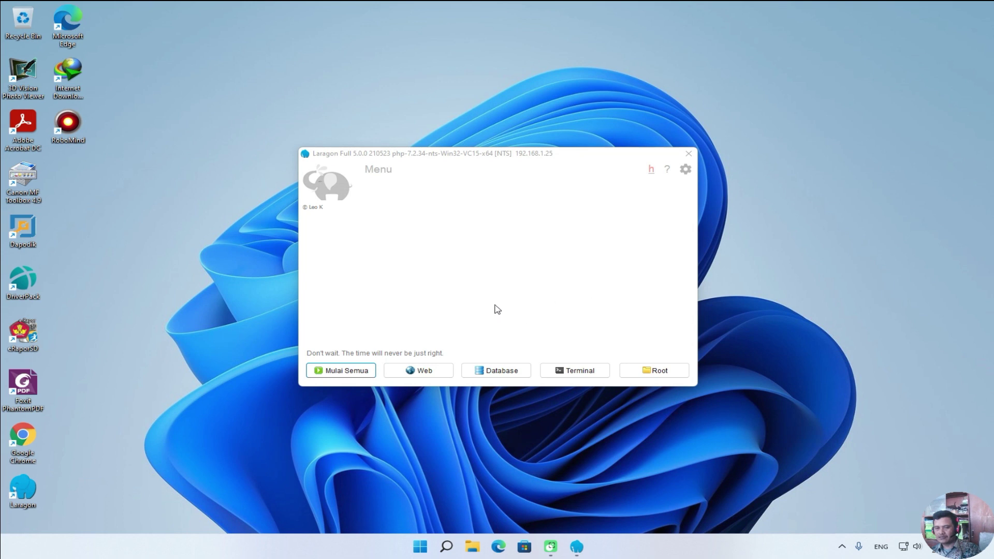
Refresh the desktop, start Laragon's Apache and MySQL services, and open localhost in Chrome.
right_click(235, 220)
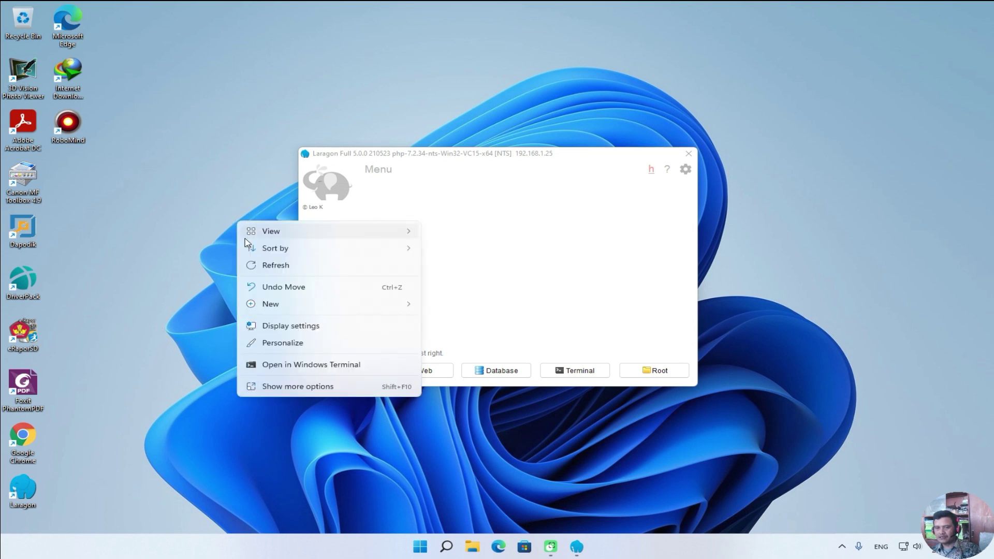
left_click(259, 264)
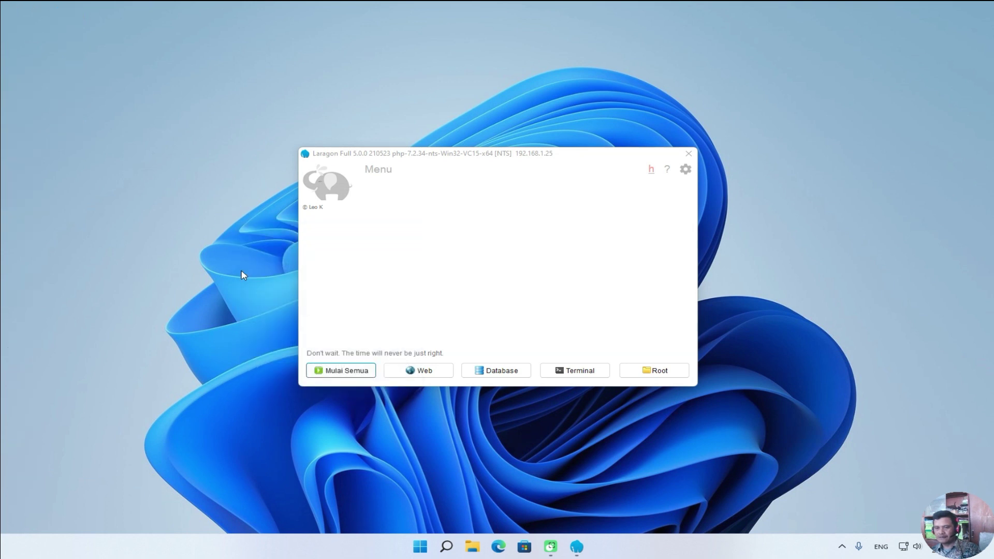
left_click(332, 371)
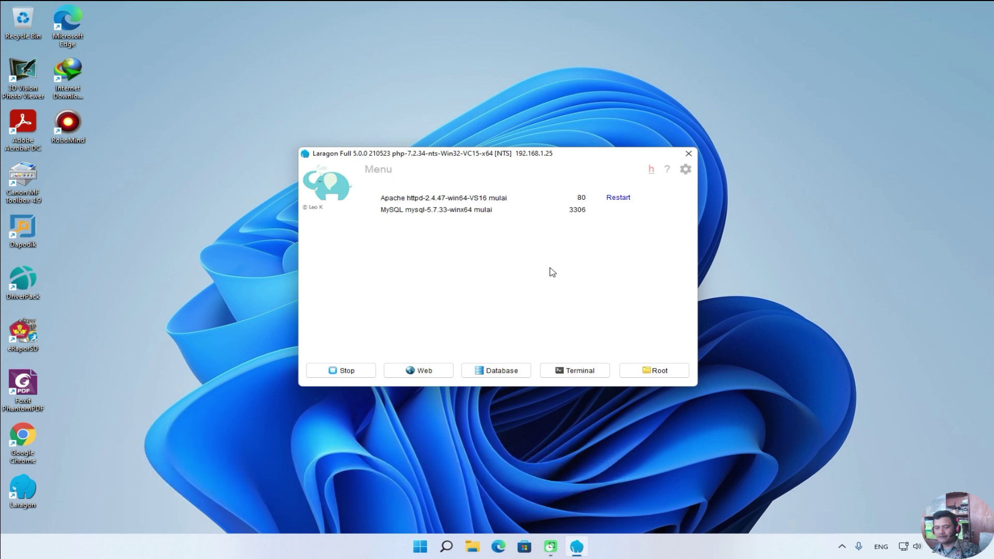
left_click(440, 371)
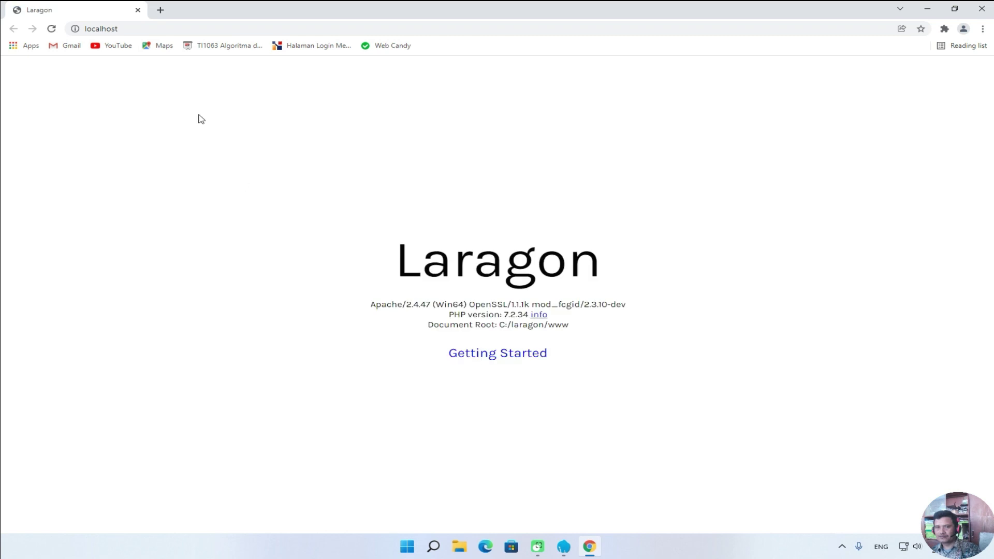
left_click(151, 29)
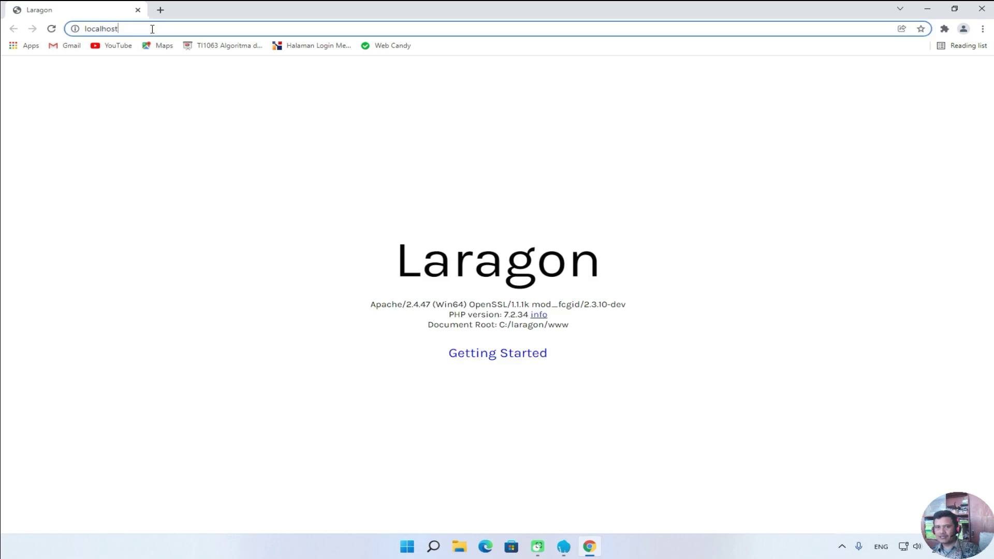
left_click(459, 547)
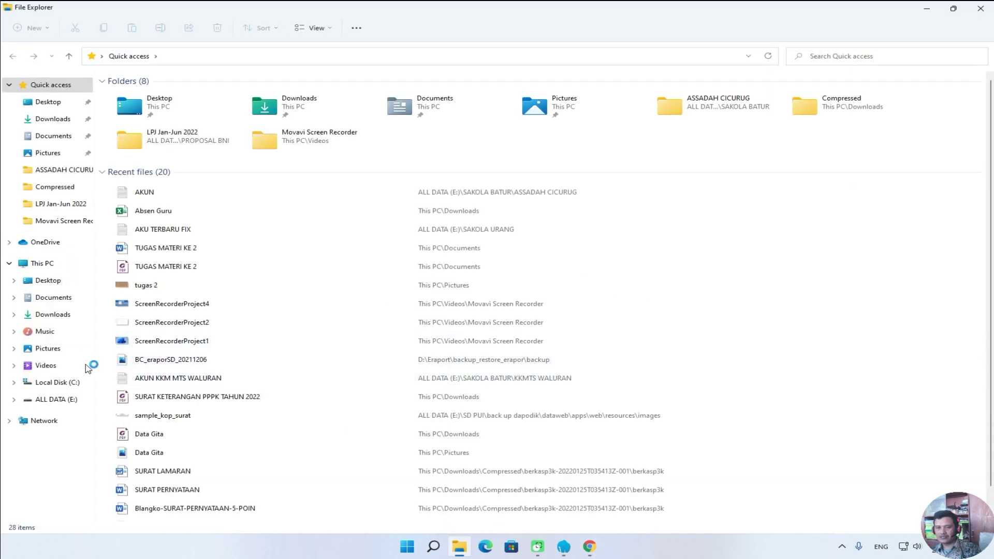
left_click(57, 382)
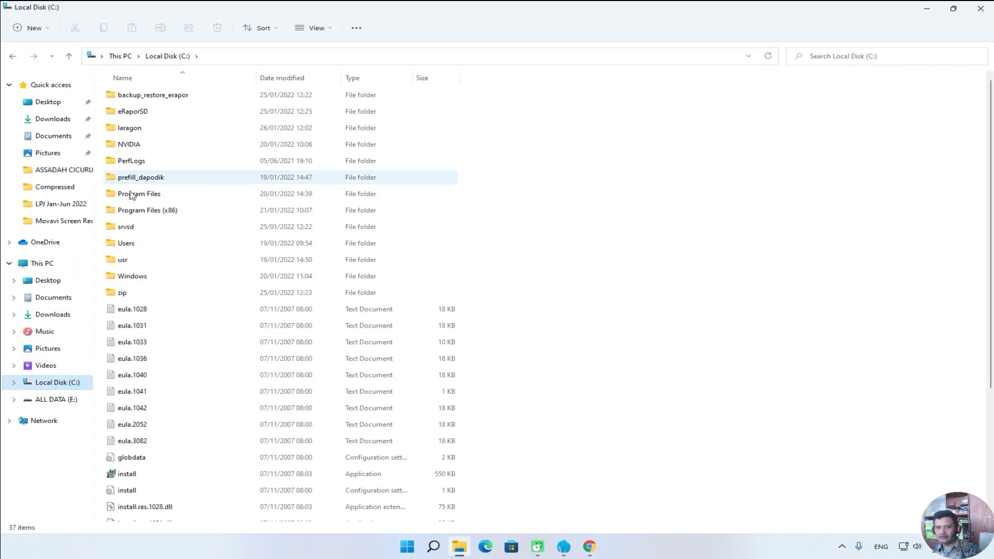
double_click(136, 136)
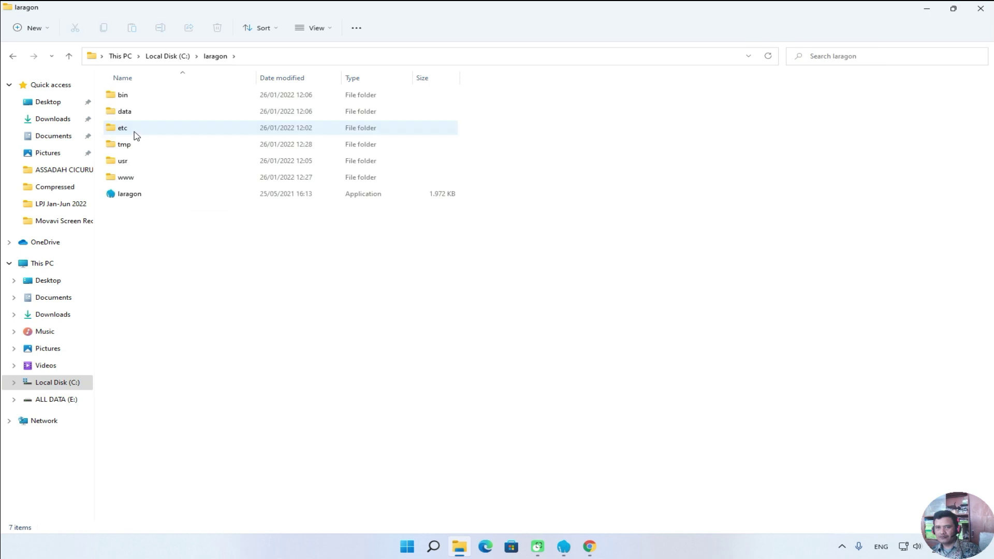
left_click(134, 177)
double_click(134, 177)
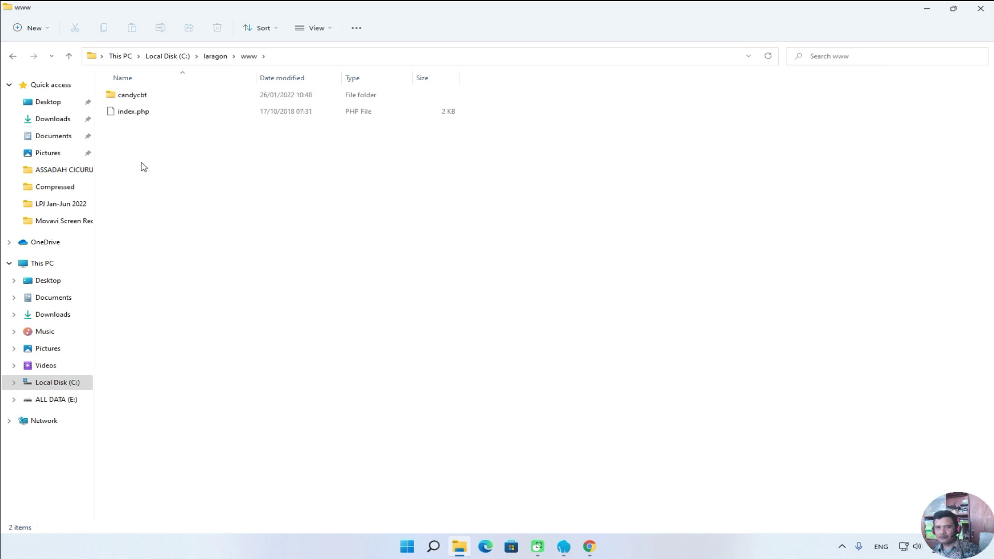
left_click(142, 97)
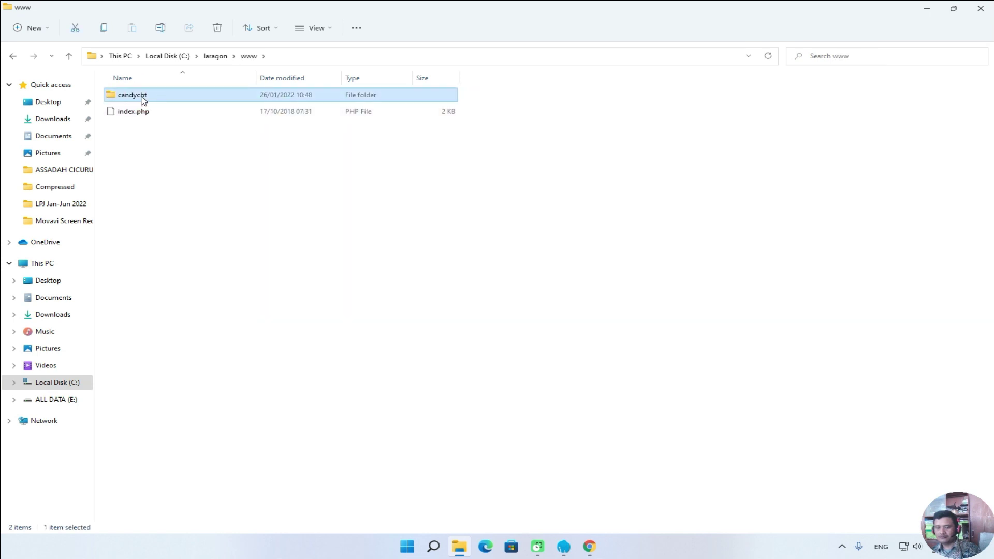
left_click(142, 98)
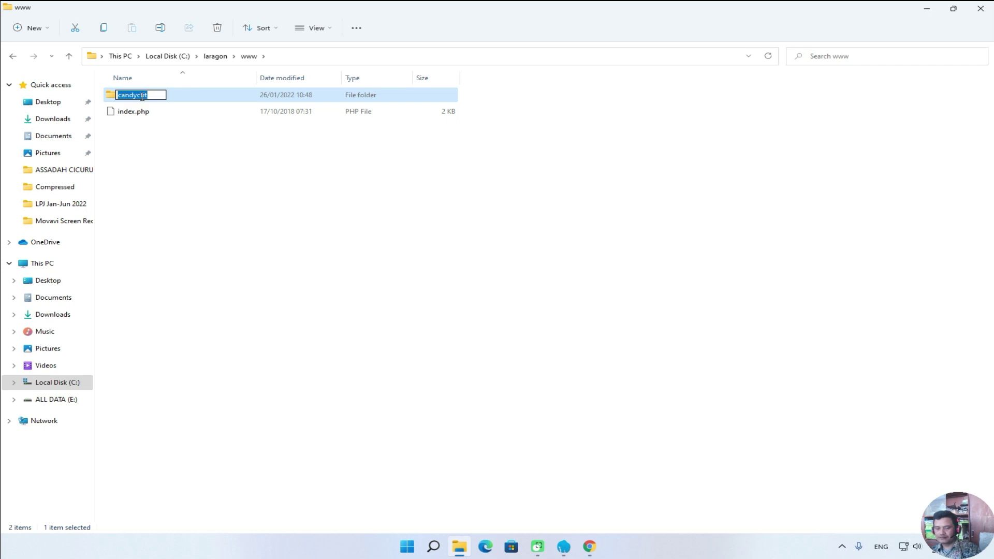
left_click(165, 156)
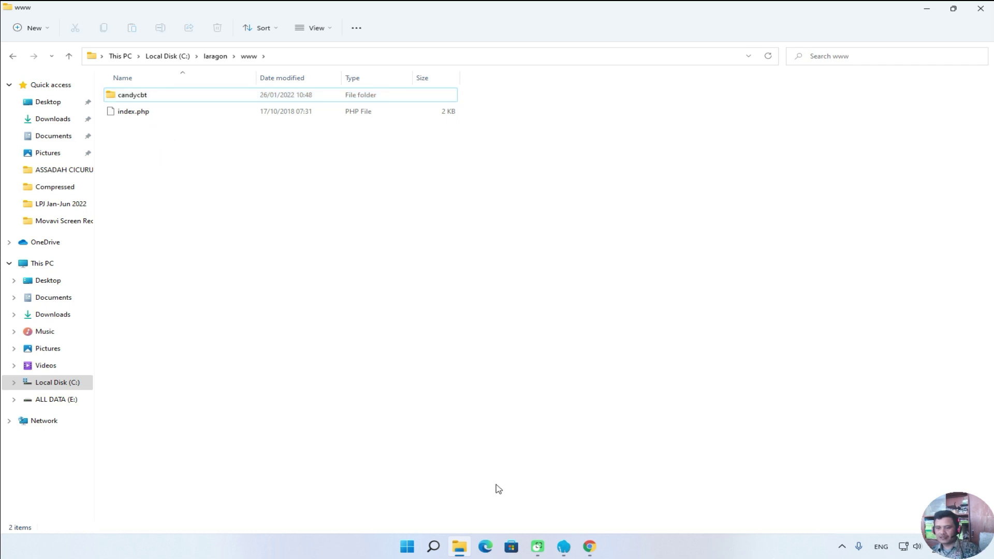
left_click(590, 547)
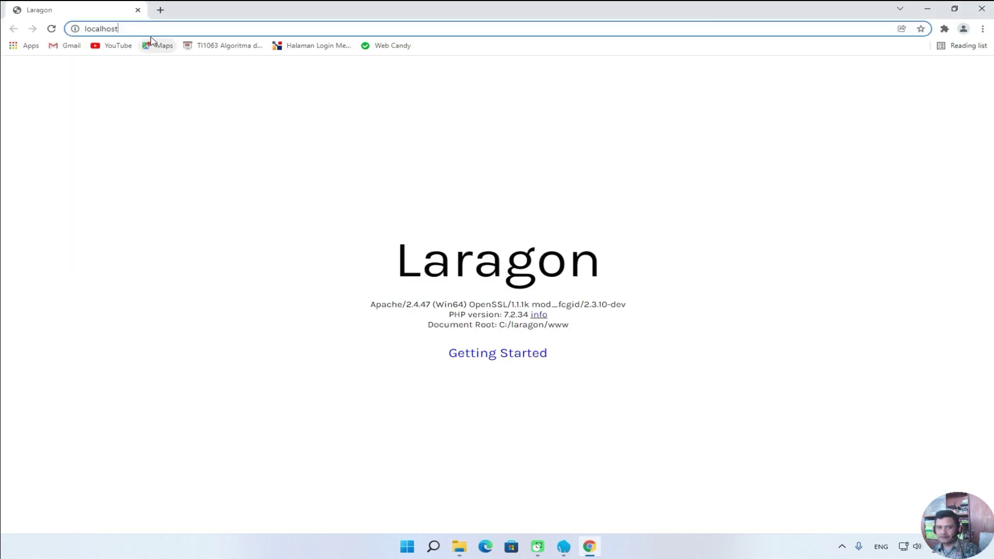
Go to localhost/candycbt and create the Candy CBT database with '1. Buat'.
type("/candycbt")
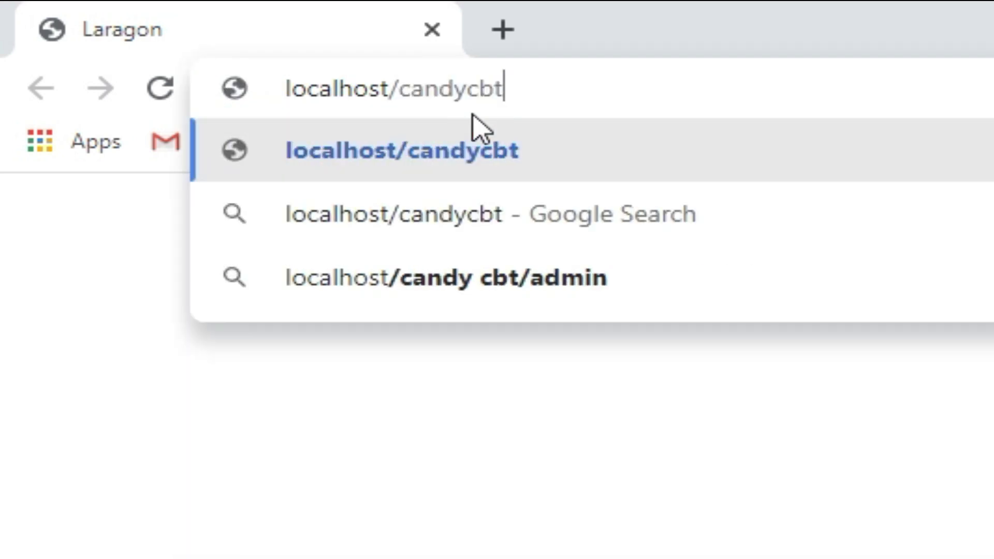
key("Return")
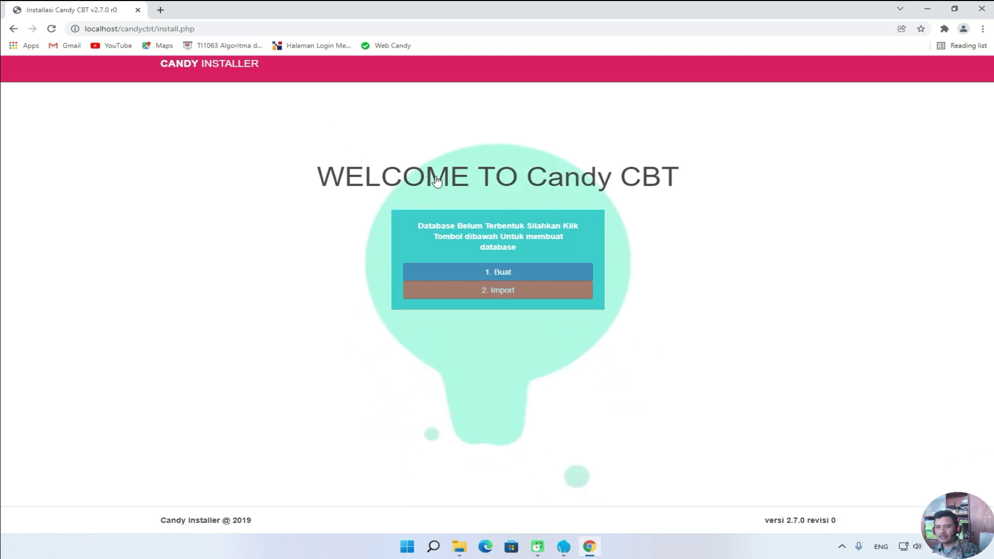
left_click(499, 274)
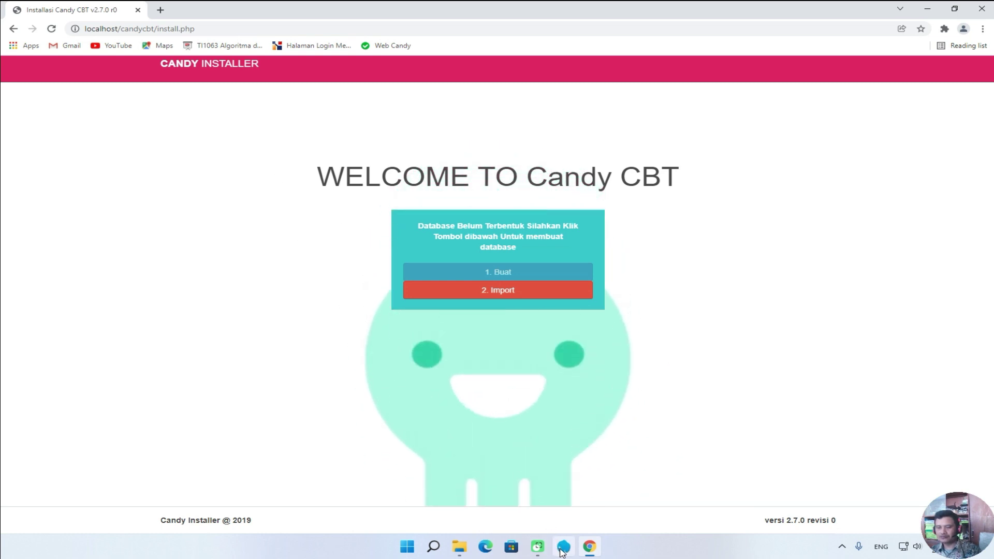
left_click(160, 10)
type("l")
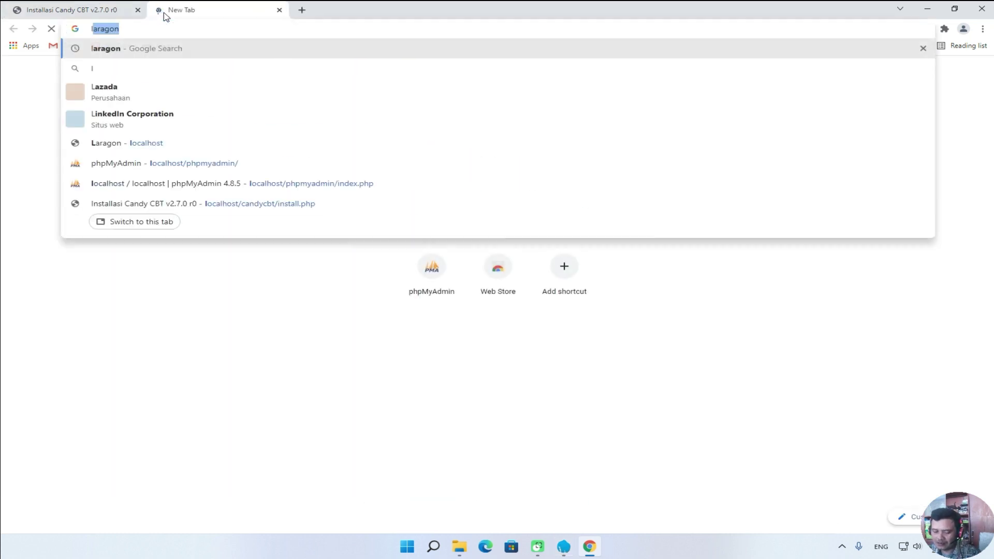
type("ocalhost")
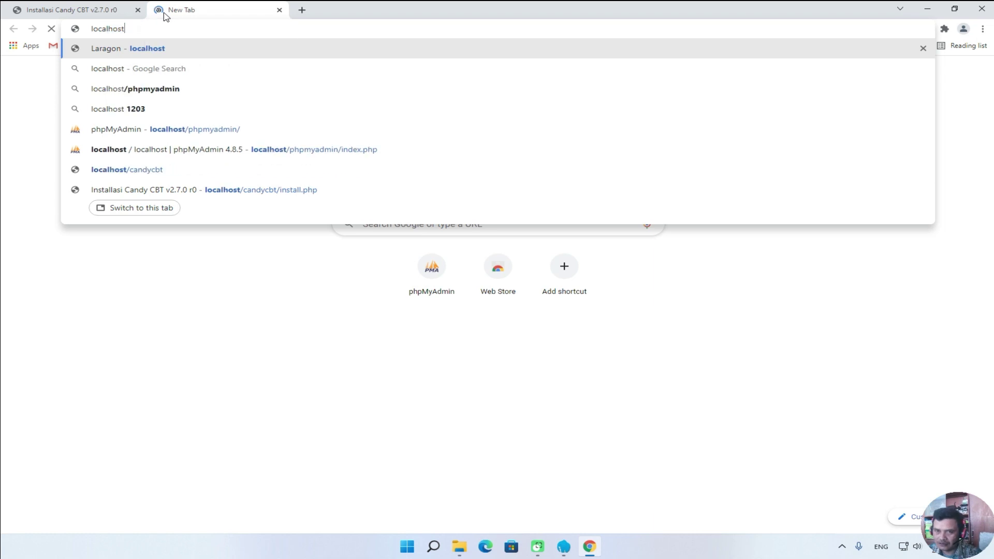
type("/")
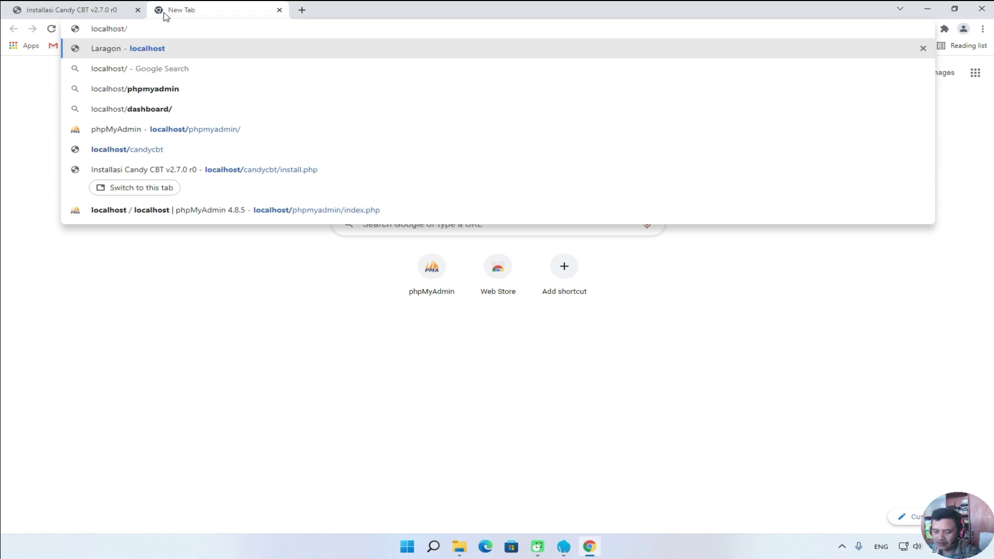
type("phpmy")
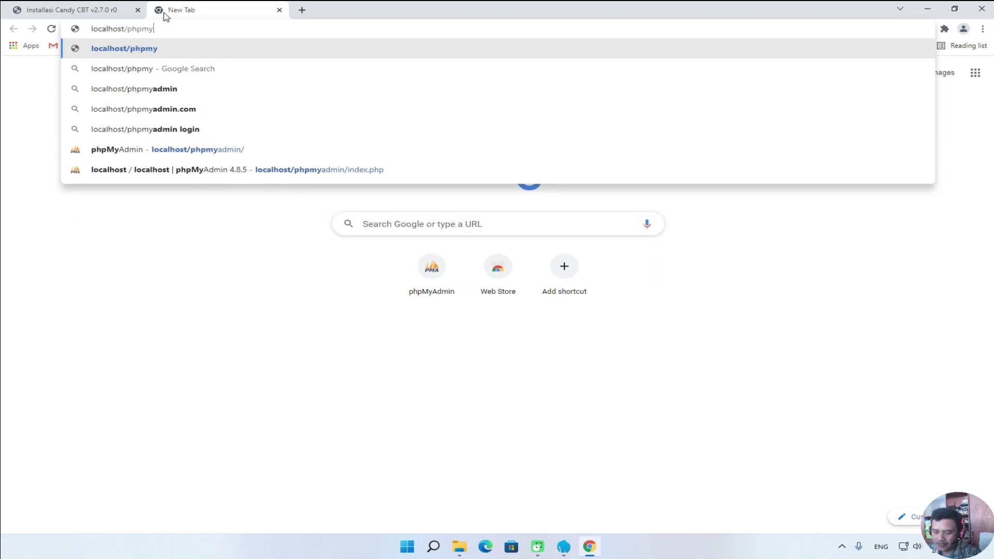
type("admin")
key("Return")
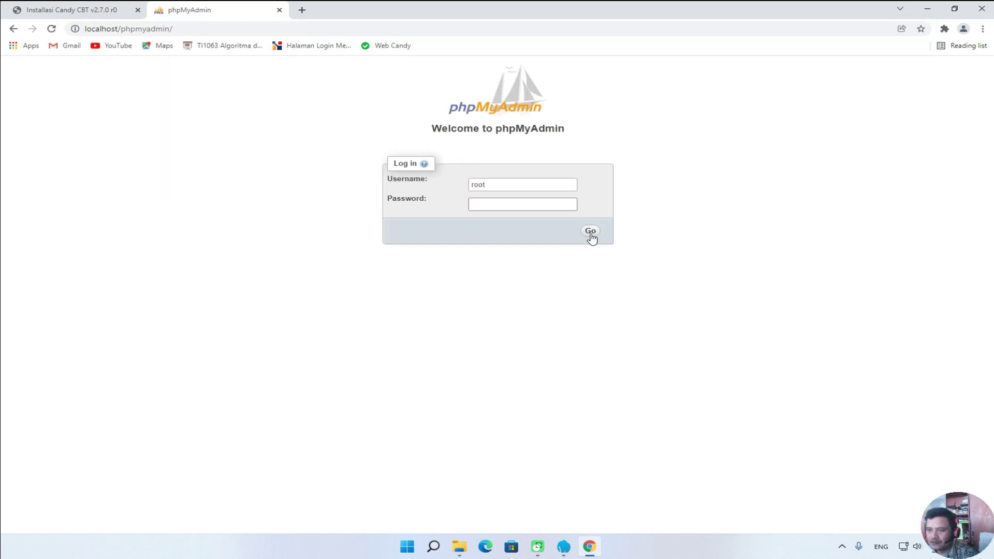
left_click(591, 232)
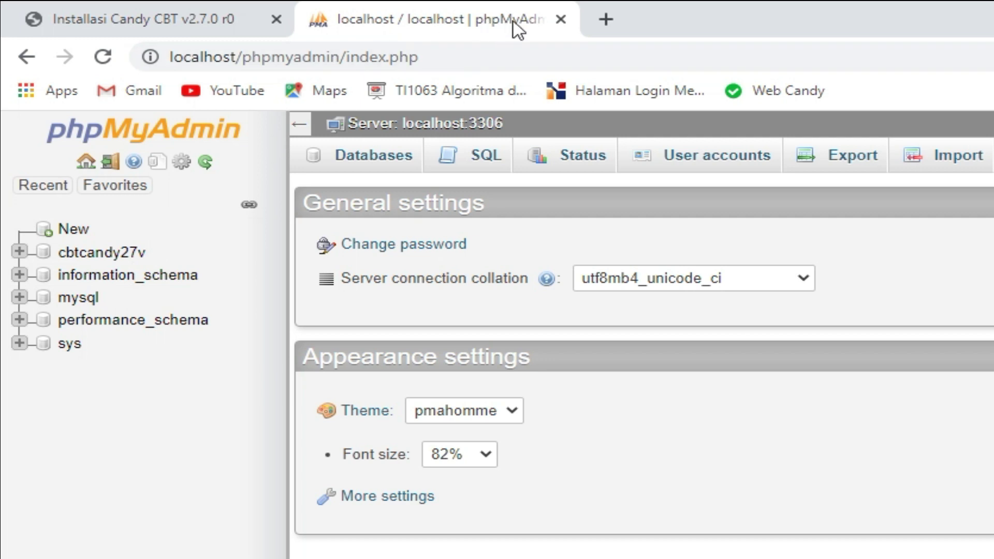
left_click(556, 20)
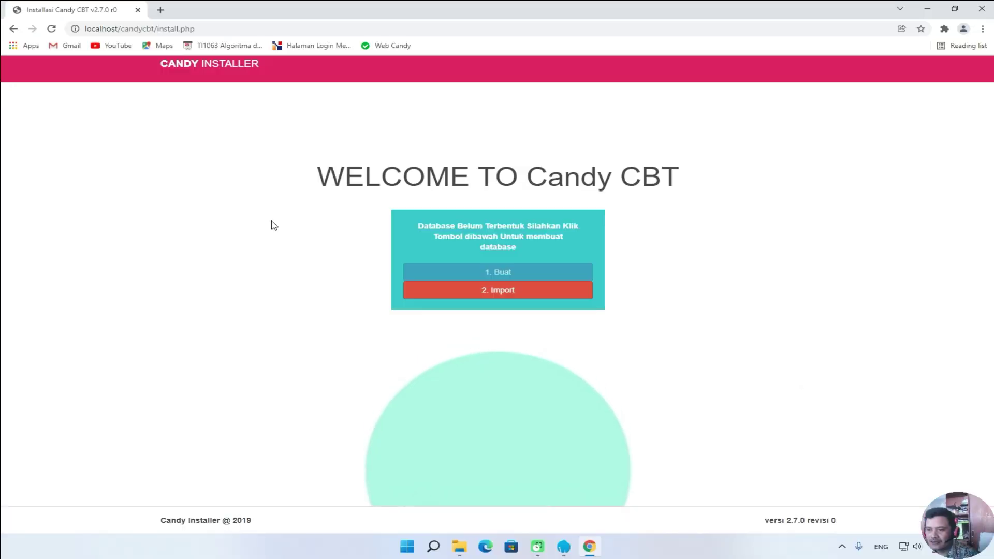
Run the installer's '2. Import' step to load the Candy CBT database.
left_click(473, 294)
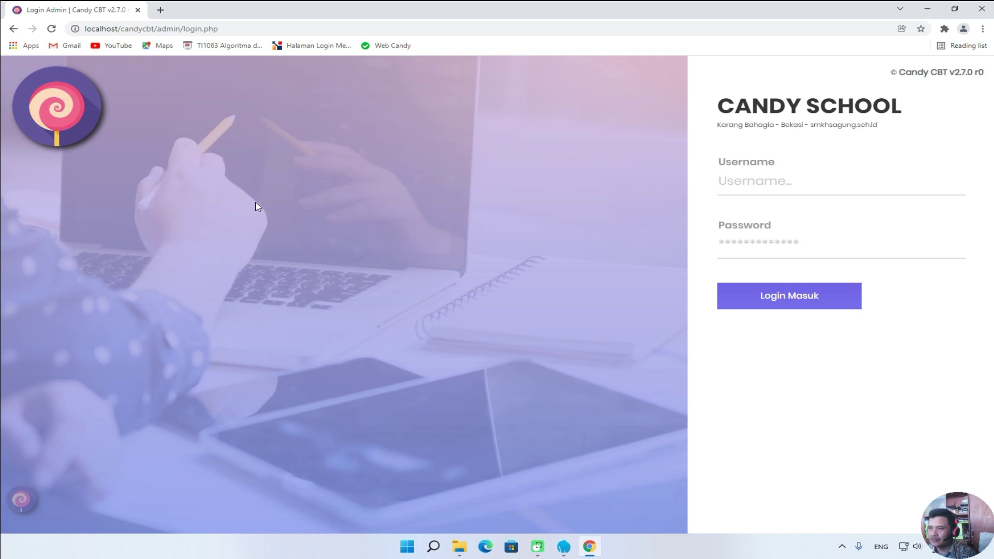
Sign in to the Candy CBT admin panel with the saved admin username and the account password.
left_click(738, 181)
key("Down")
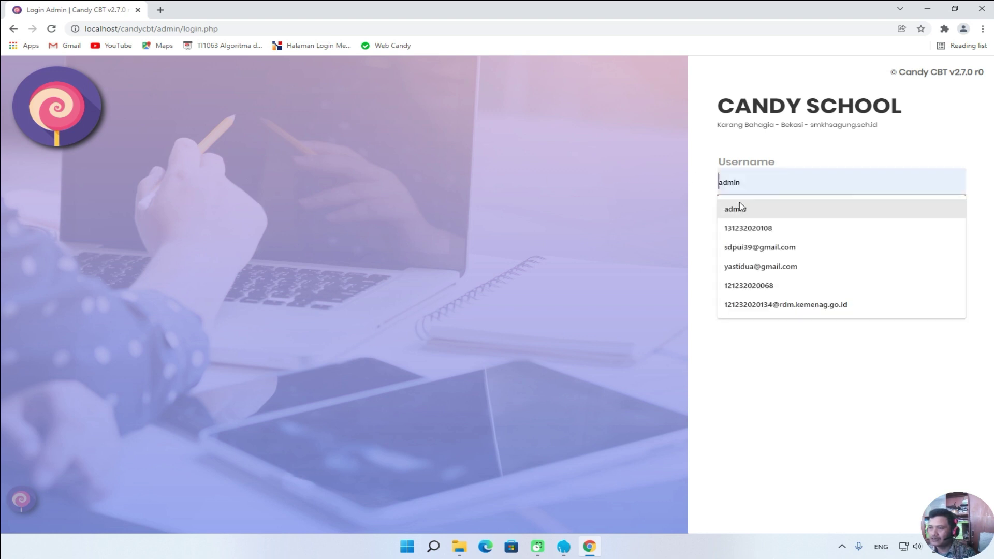
key("Return")
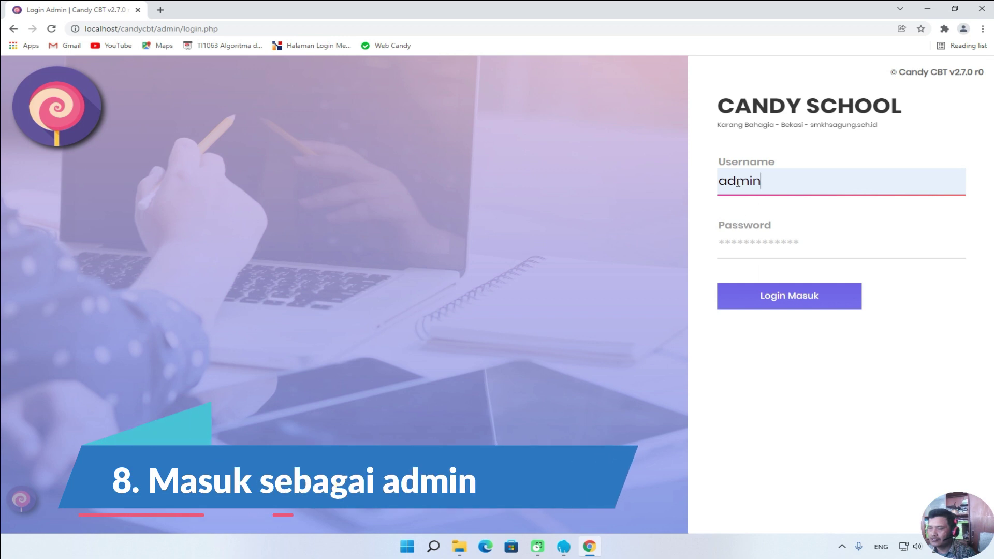
left_click(736, 239)
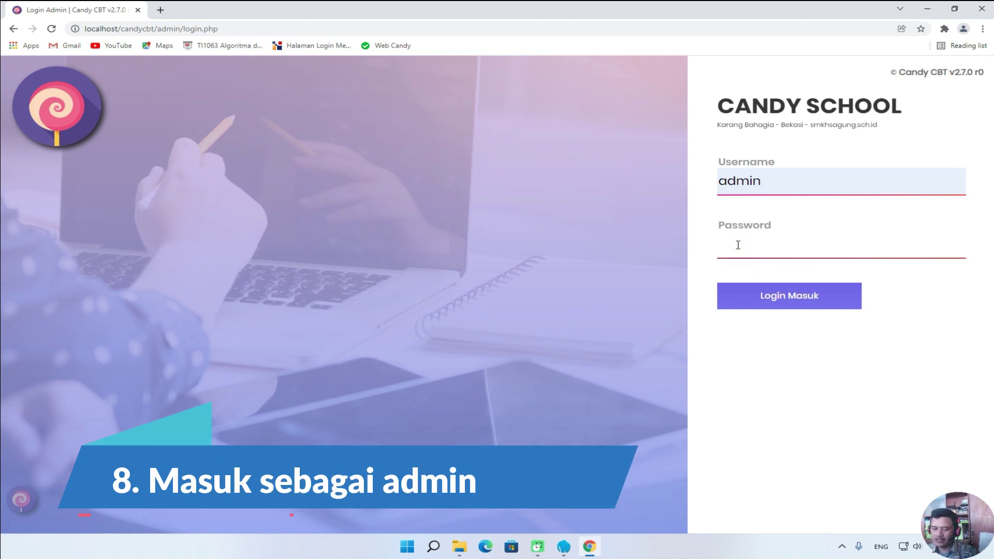
type("admin")
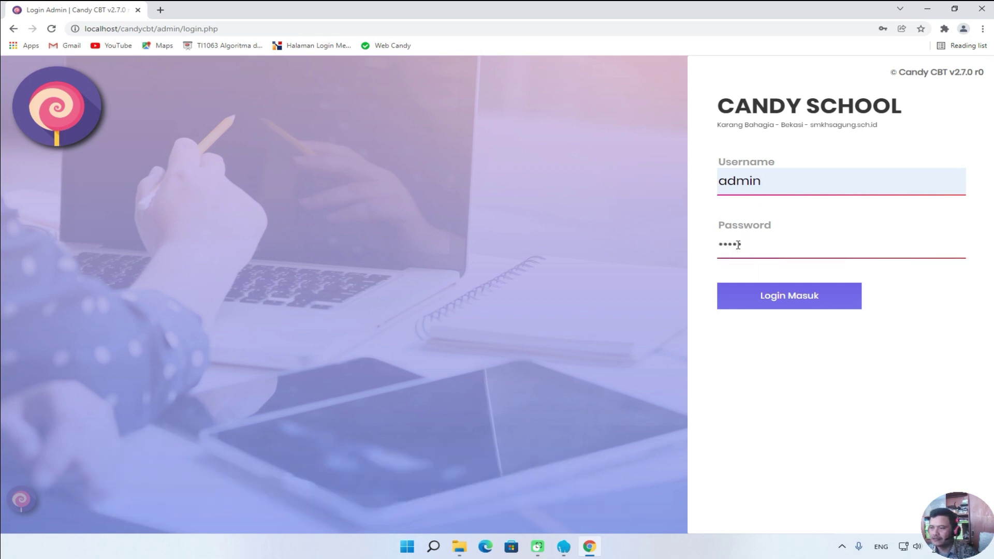
left_click(765, 298)
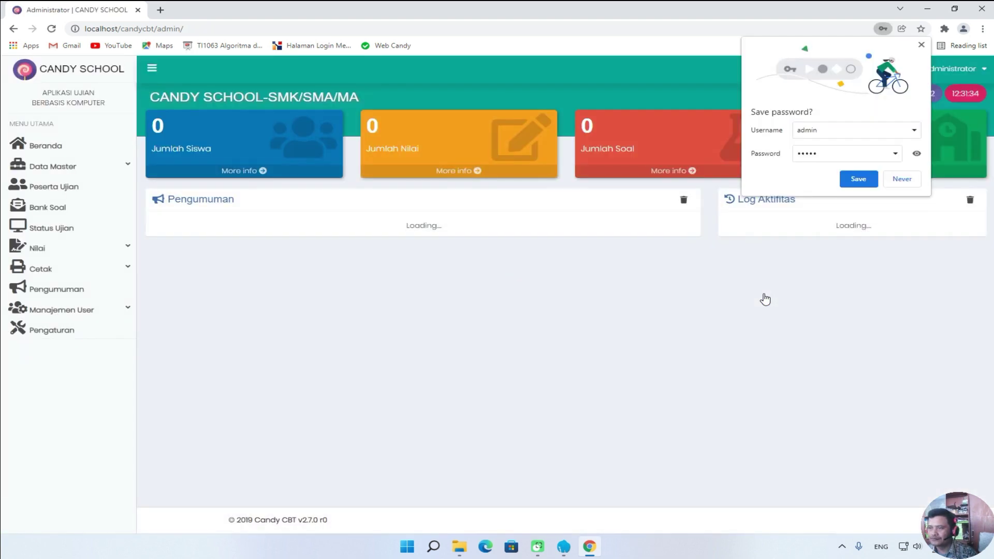
Decline Chrome's offer to save the Candy CBT login password.
left_click(901, 178)
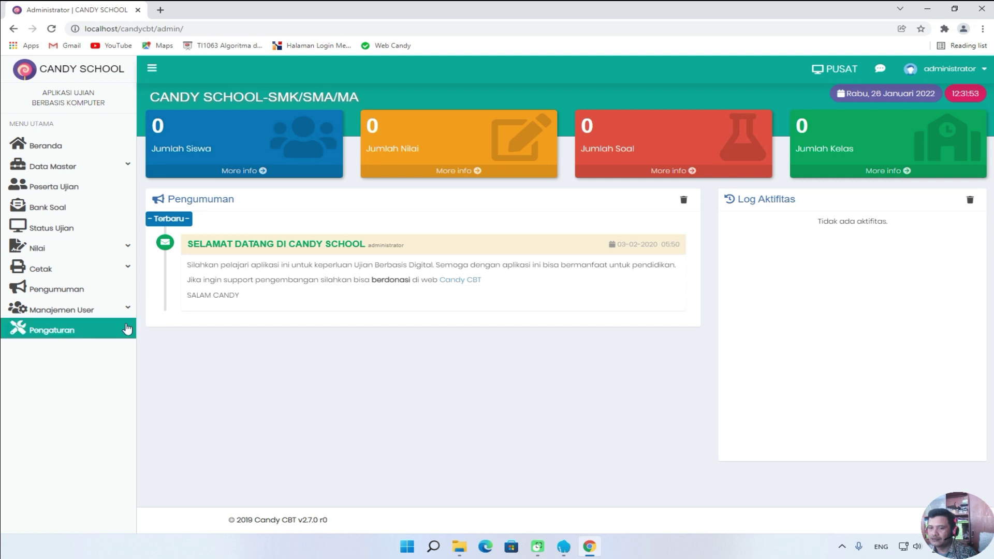
Open the Pengaturan page, select both CANDY SCHOOL name values, and bring up the Wi-Fi list.
left_click(54, 333)
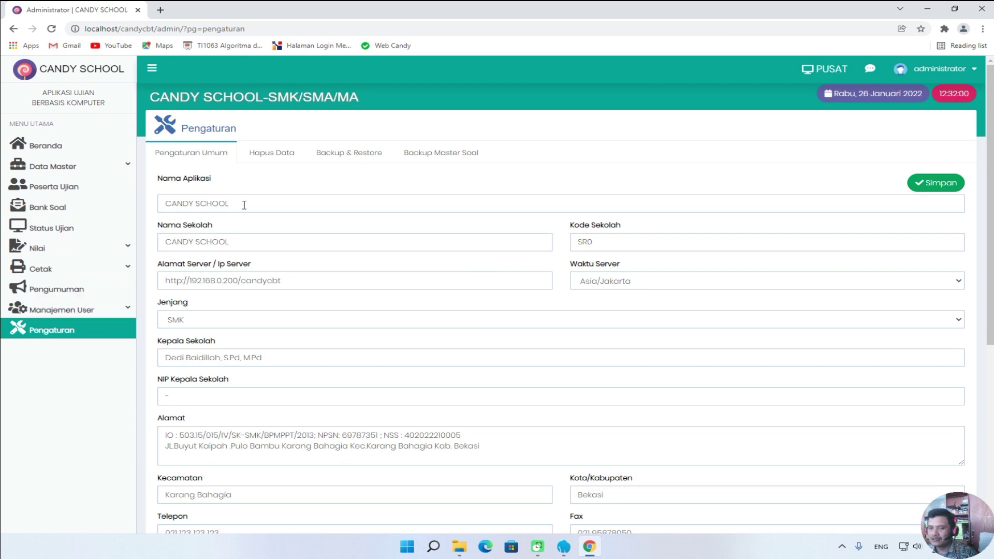
left_click_drag(245, 203, 157, 206)
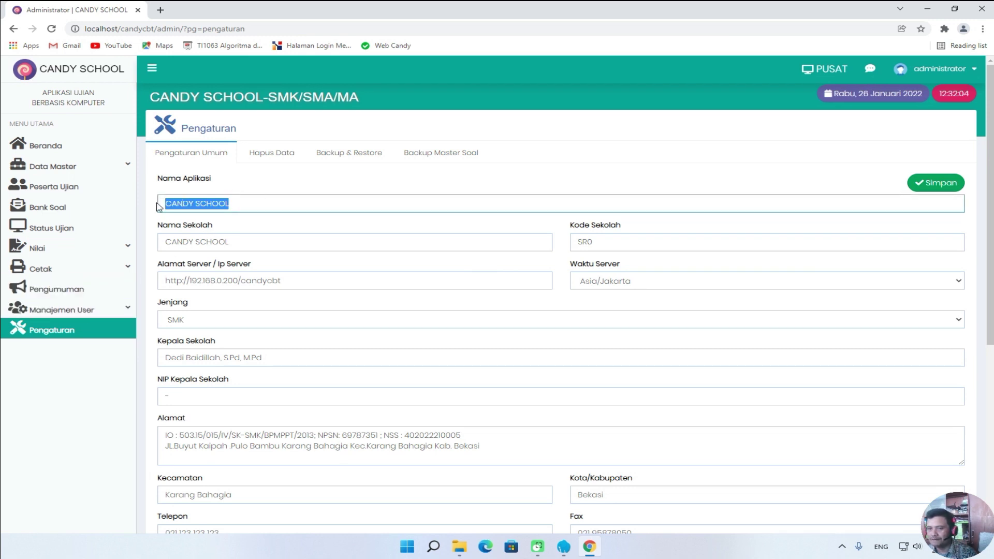
left_click_drag(239, 241, 159, 242)
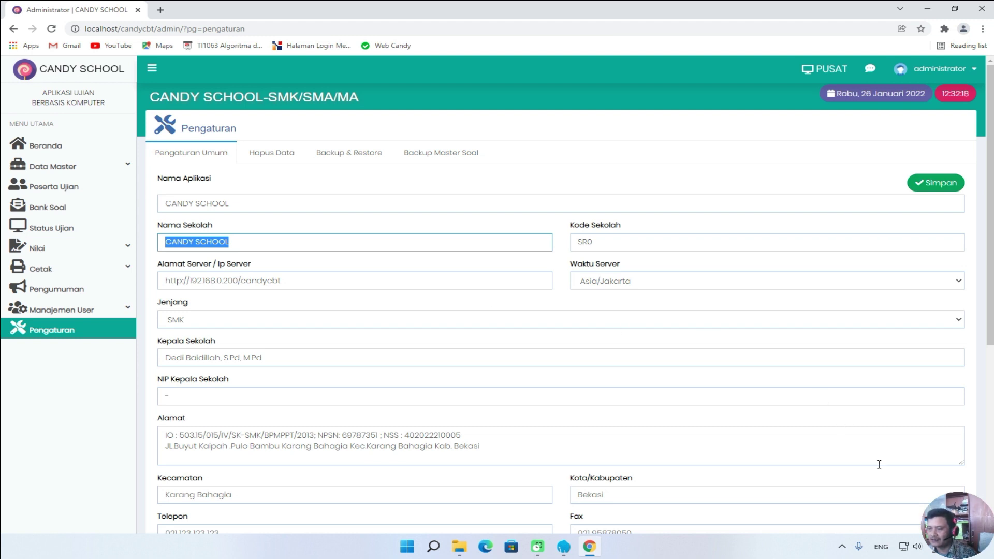
left_click(907, 547)
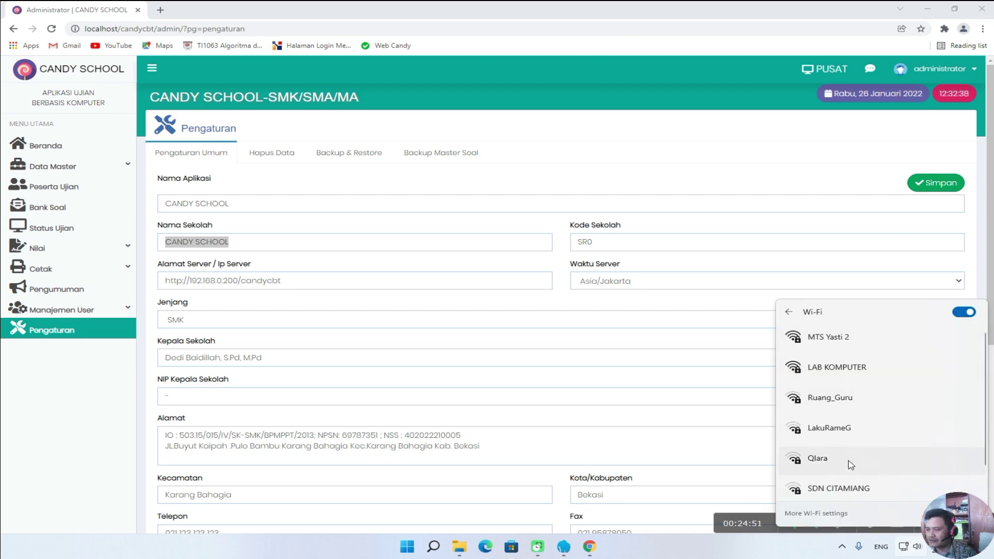
Open the full Wi-Fi settings and move to the Network & internet overview.
left_click(905, 548)
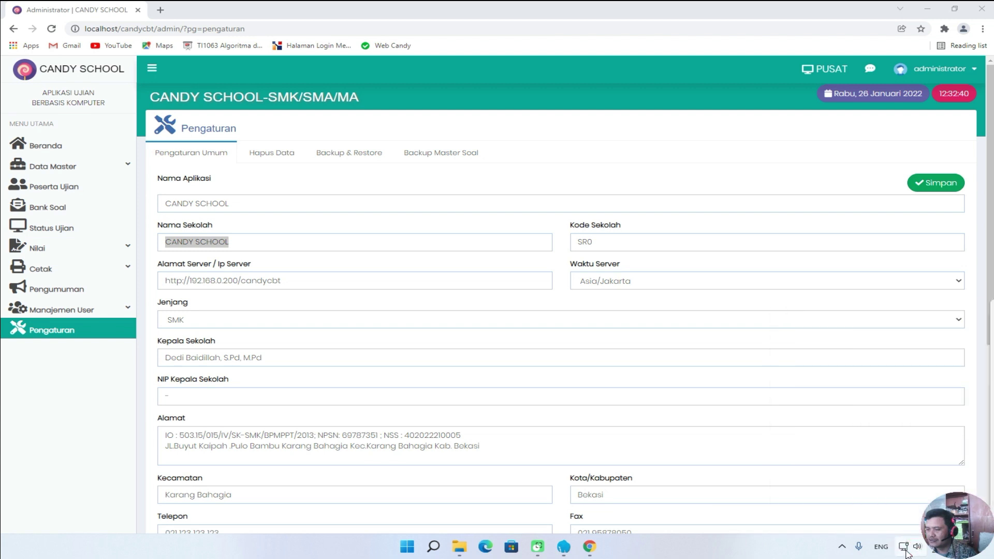
left_click(905, 547)
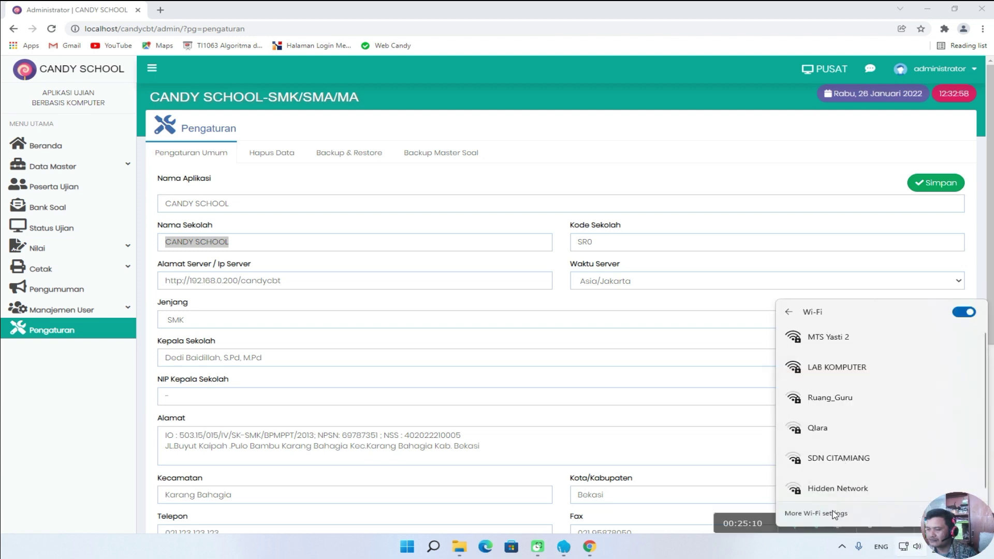
left_click(833, 514)
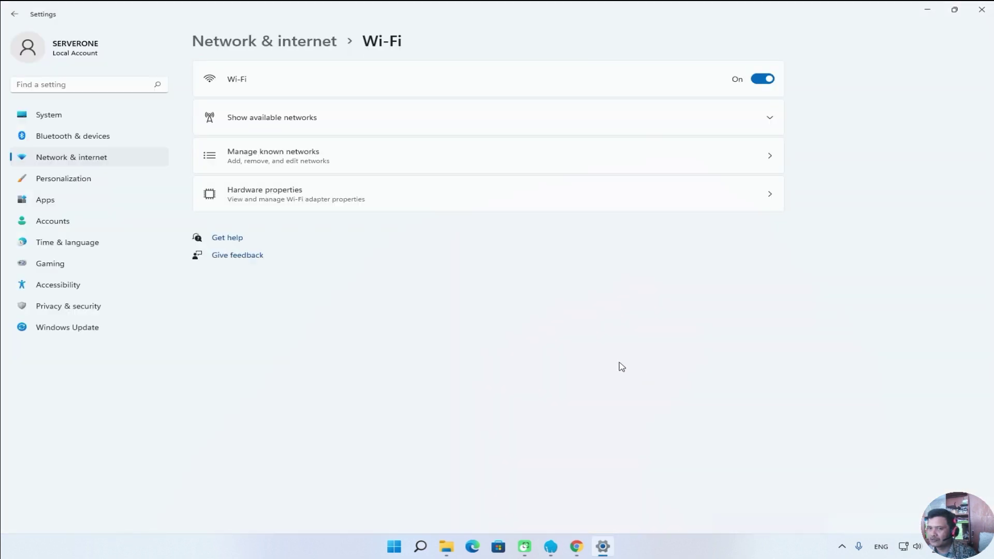
left_click(91, 161)
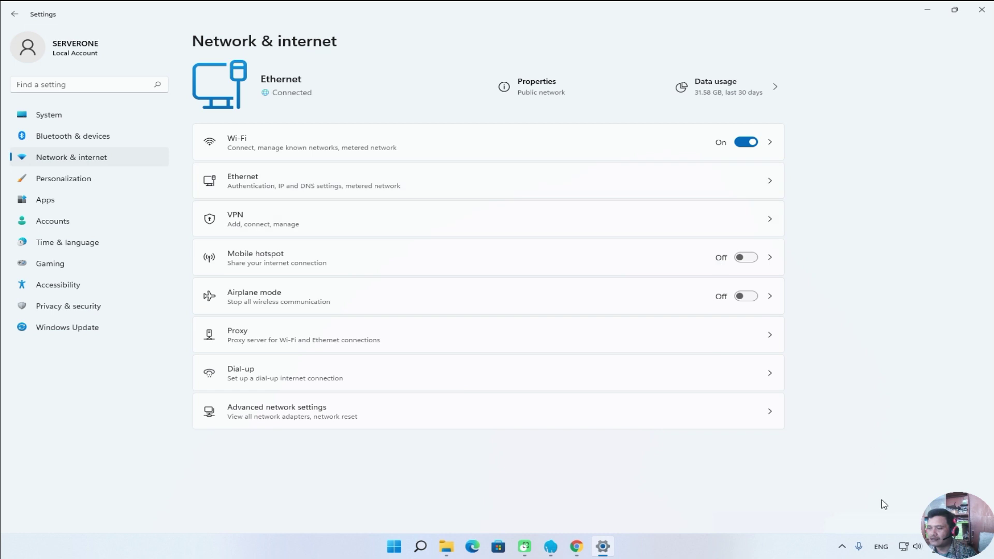
Dismiss quick settings, close Windows Settings, and bring up the Start menu.
left_click(901, 547)
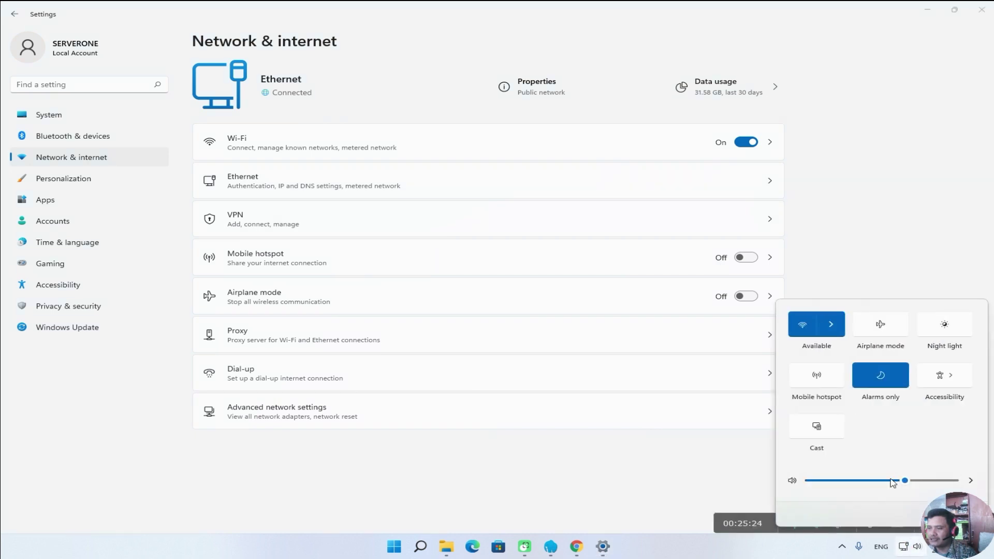
left_click(879, 198)
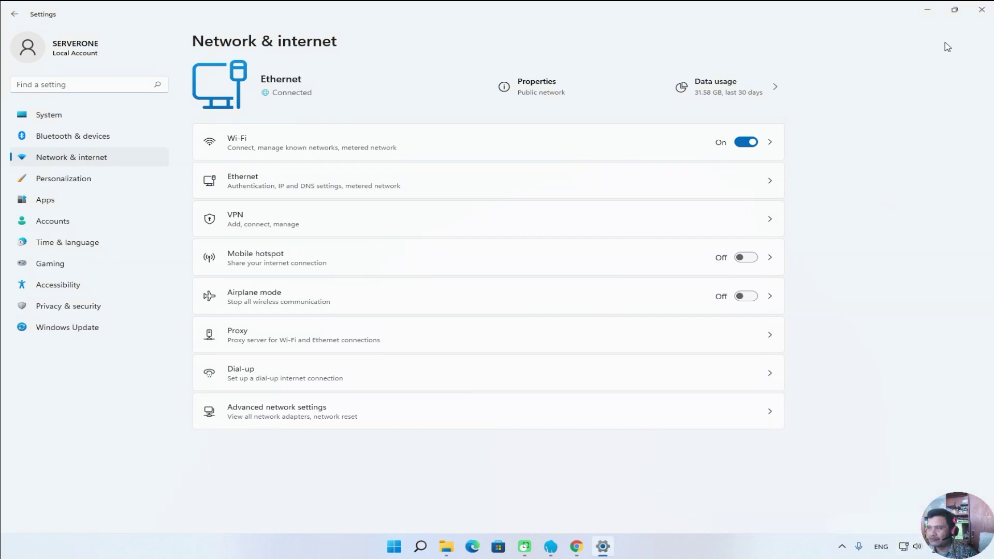
left_click(982, 11)
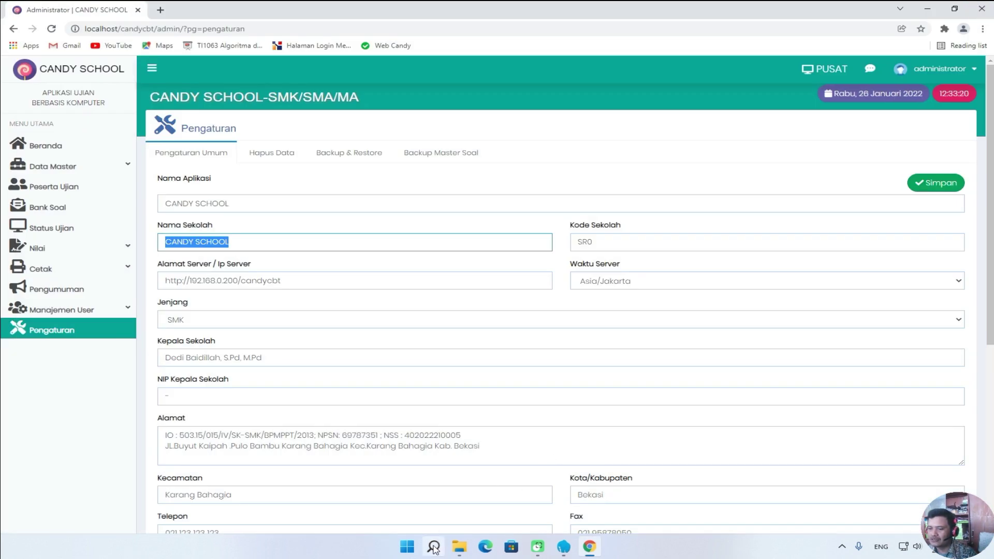
left_click(413, 550)
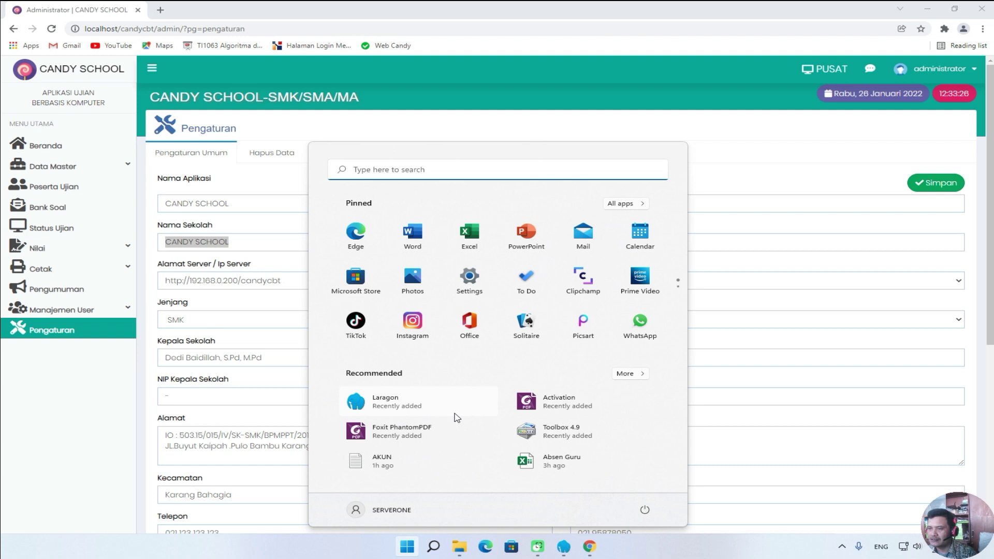
Launch Windows Settings from Start and go to its Network & internet section.
left_click(469, 282)
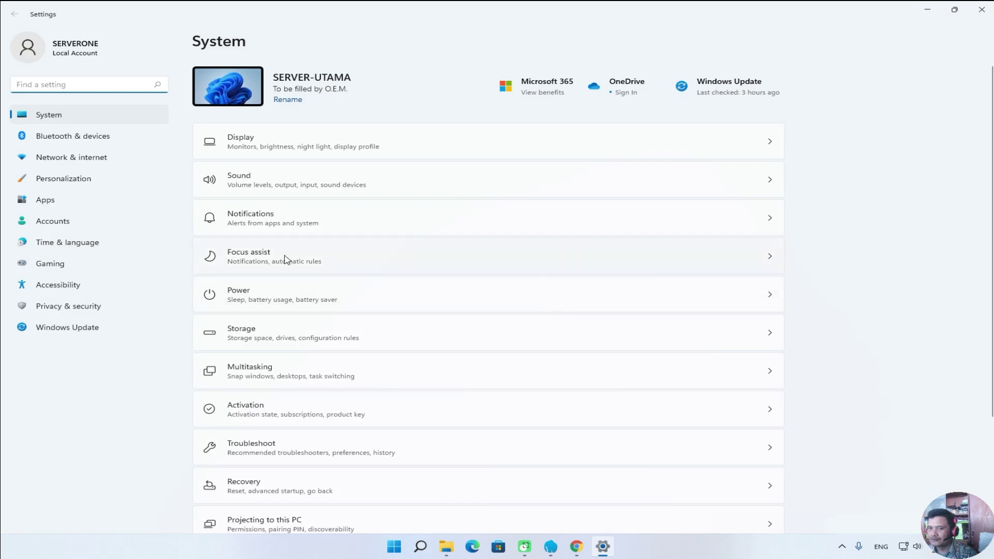
left_click(93, 165)
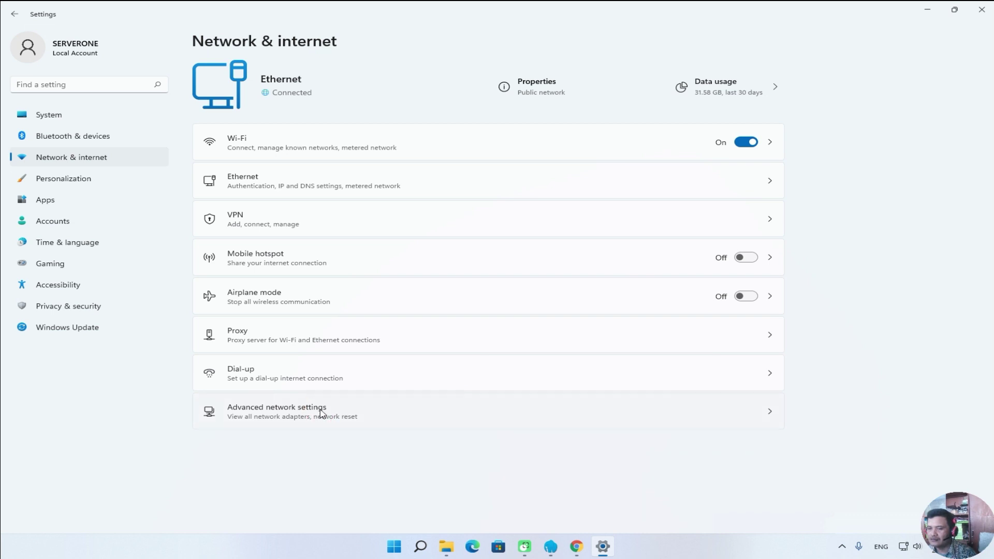
Find and select the Ethernet adapter's IPv4 address 192.168.1.25, then close Settings.
left_click(321, 412)
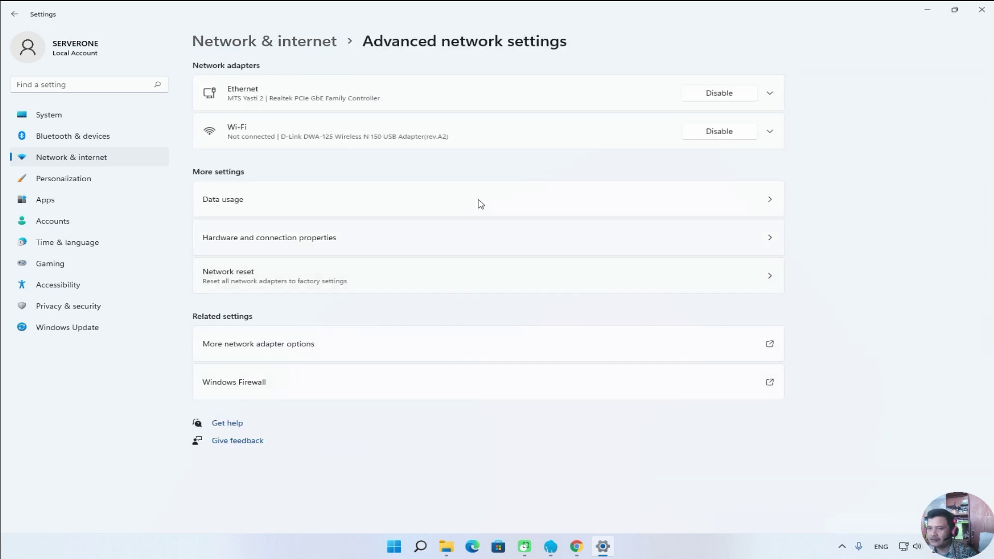
left_click(290, 99)
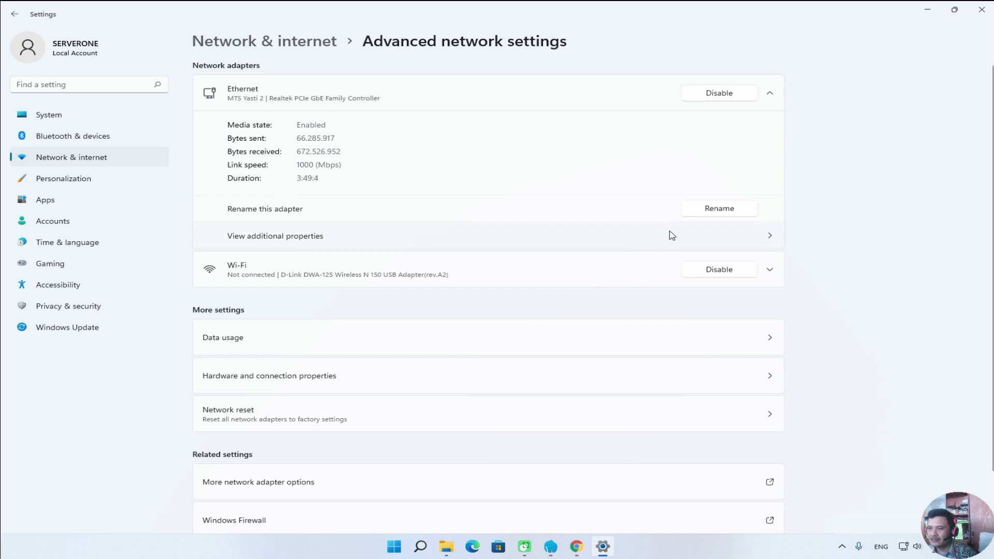
left_click(253, 237)
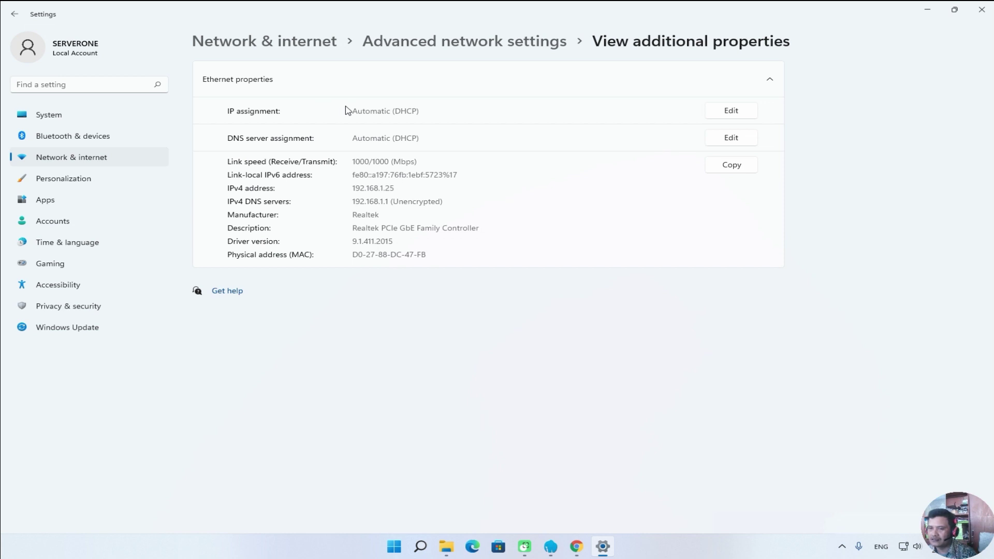
left_click(355, 190)
left_click(396, 187)
left_click_drag(396, 187, 352, 189)
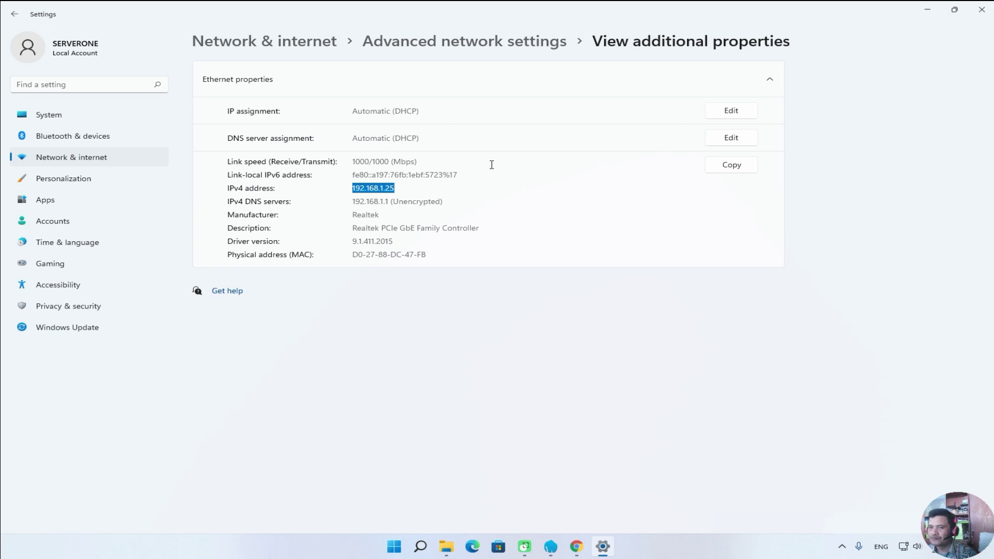
left_click(982, 9)
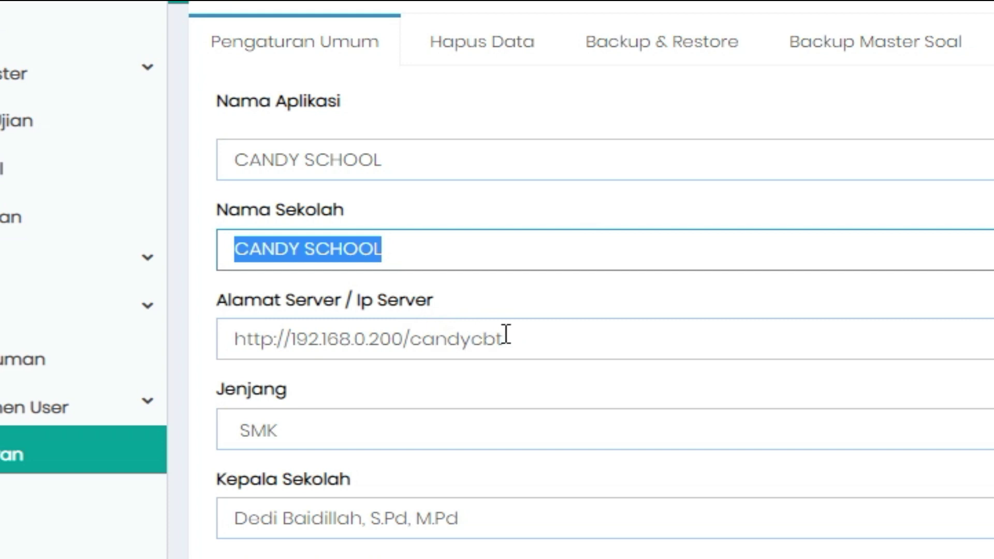
Replace the old '0.200/candycbt' ending of the server address with '1.125/candtcbt'.
left_click(506, 336)
key("shift+Left")
key("shift+Left")
key("shift+Left")
key("shift+Left")
key("shift+Left")
key("shift+Left")
key("shift+Left")
key("shift+Left")
key("shift+Left")
key("shift+Left")
key("shift+Left")
key("shift+Left")
key("shift+Left")
key("shift+Left")
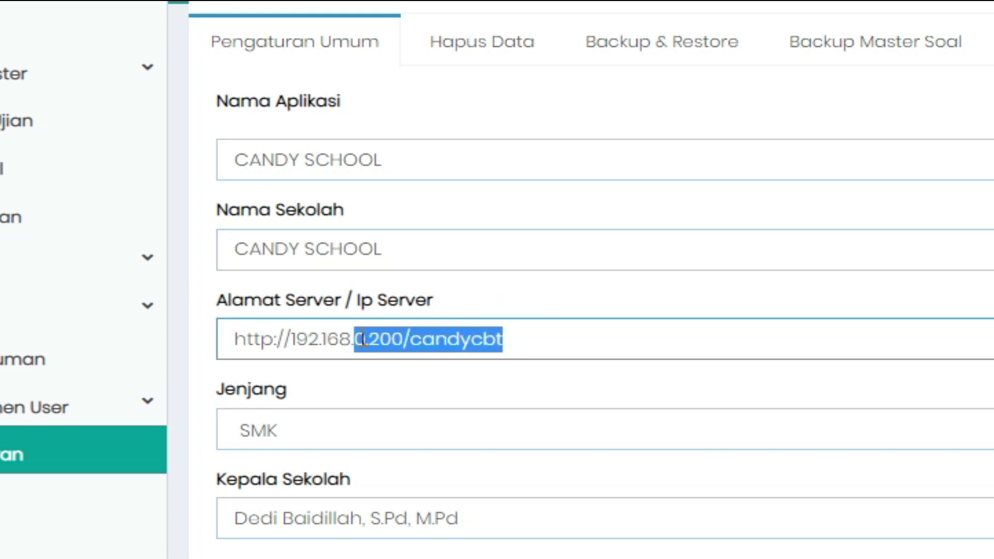
key("BackSpace")
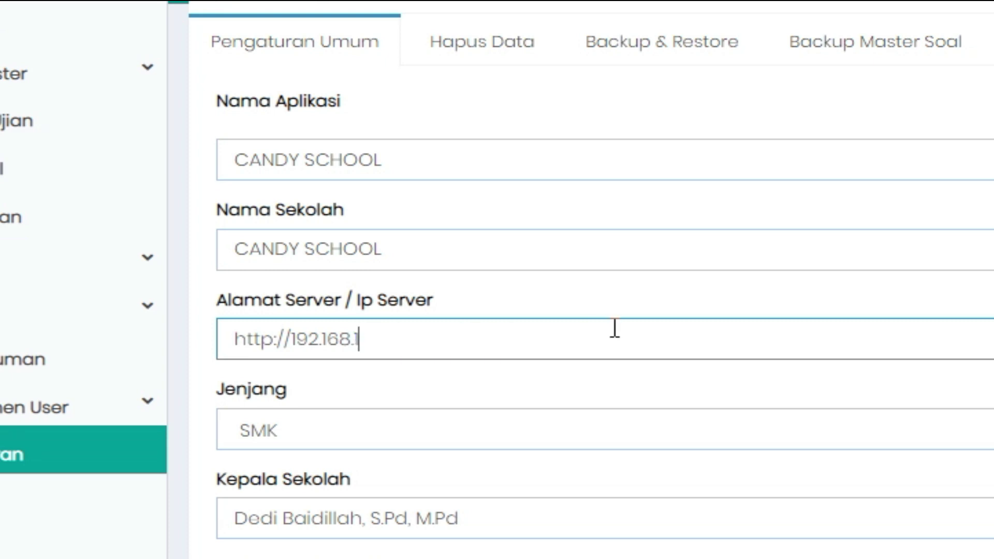
type("1.125/c")
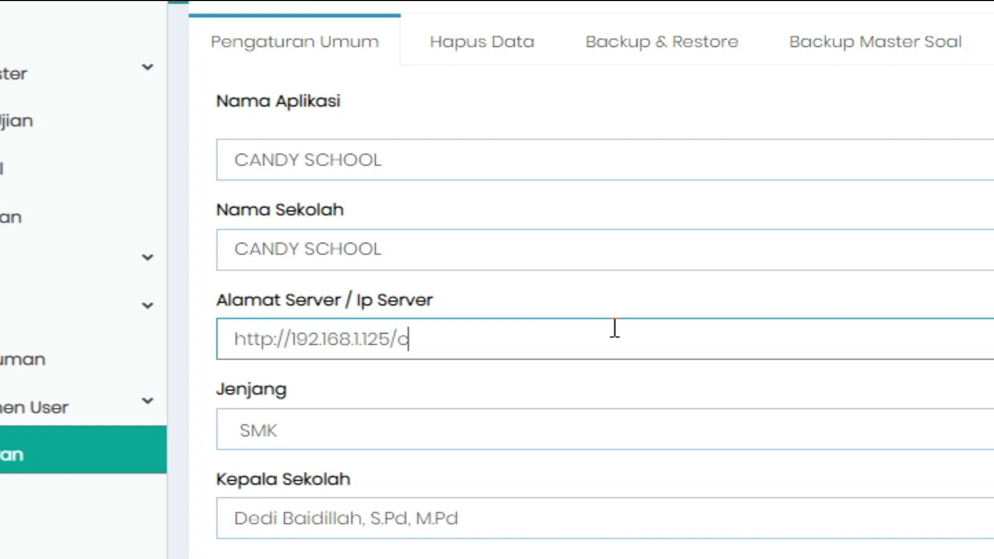
type("andtcbt")
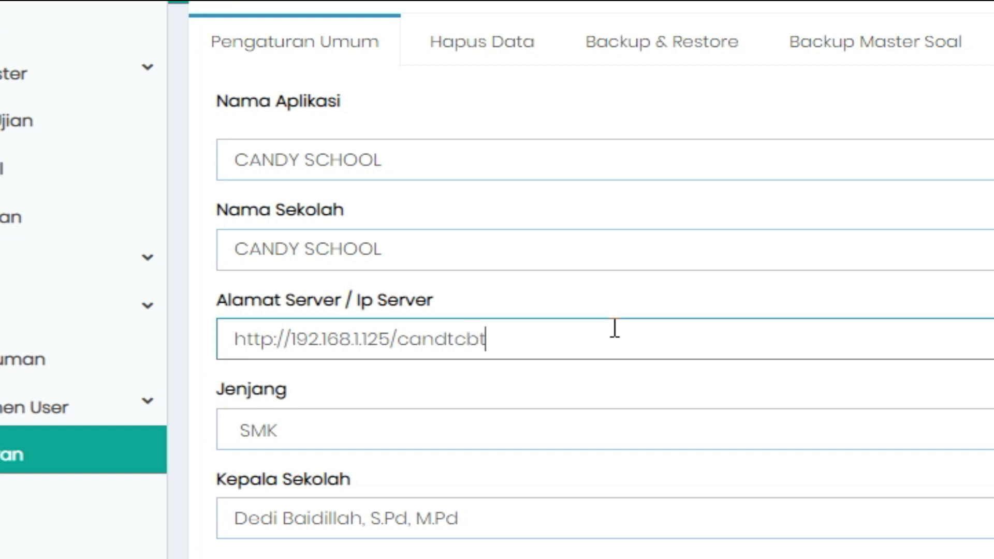
left_click(456, 338)
key("BackSpace")
type("y")
left_click(504, 343)
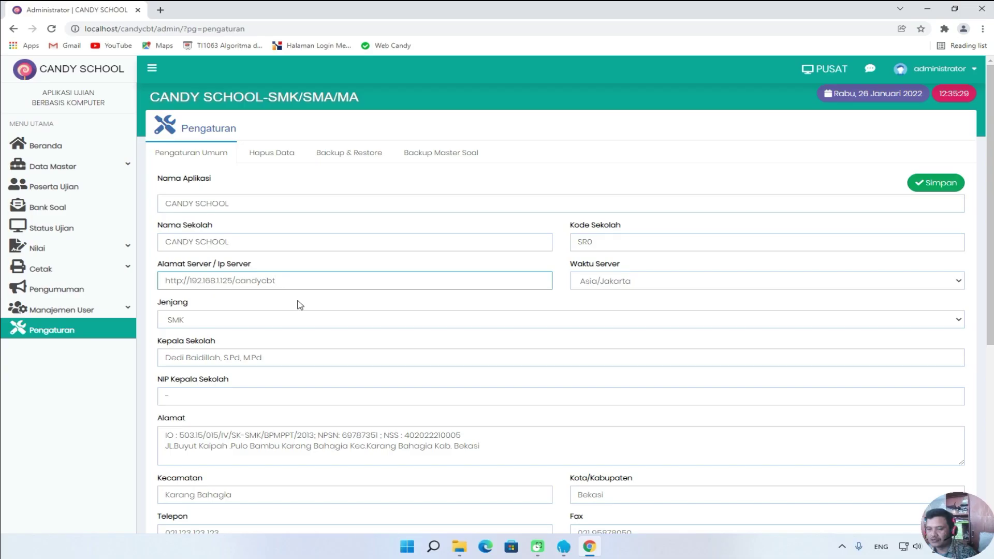
left_click(459, 546)
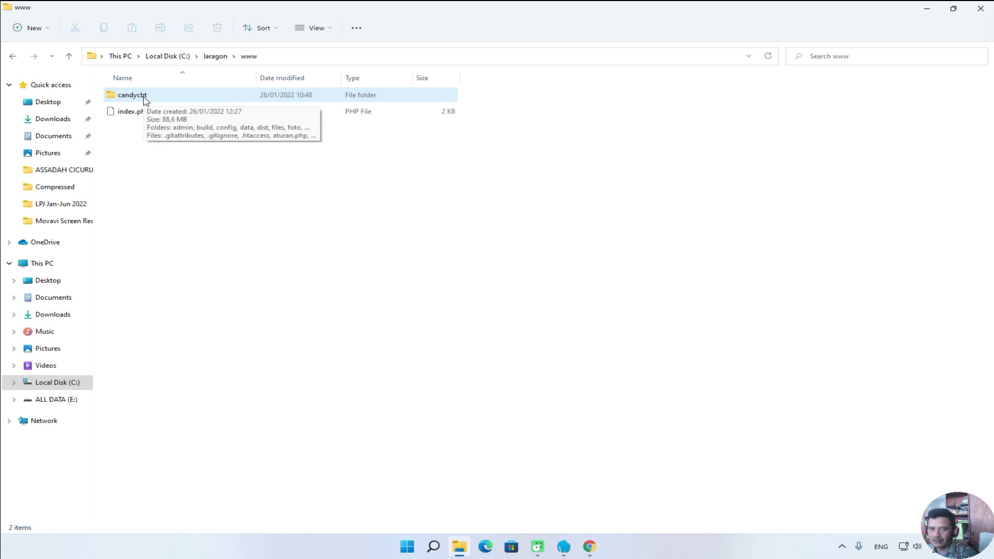
left_click(590, 546)
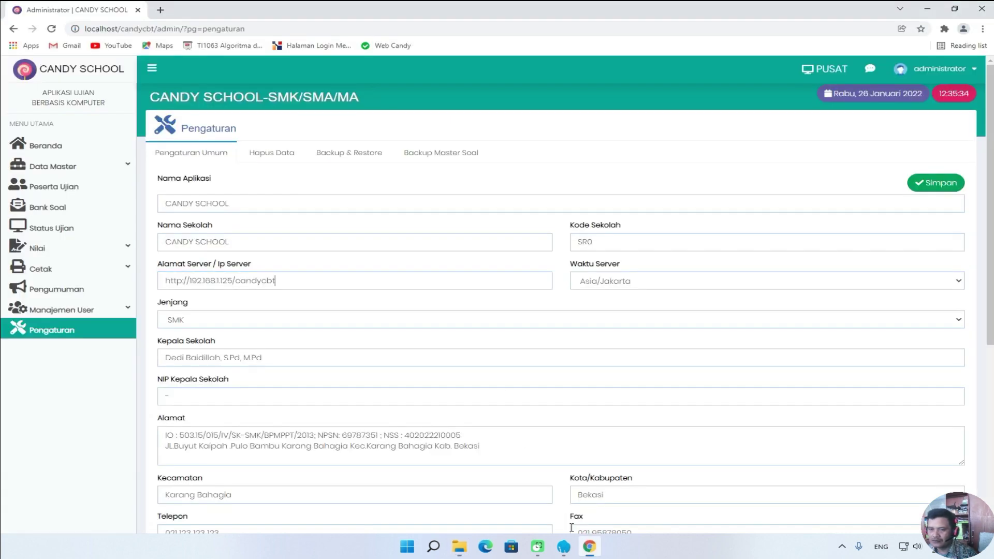
left_click_drag(232, 280, 190, 280)
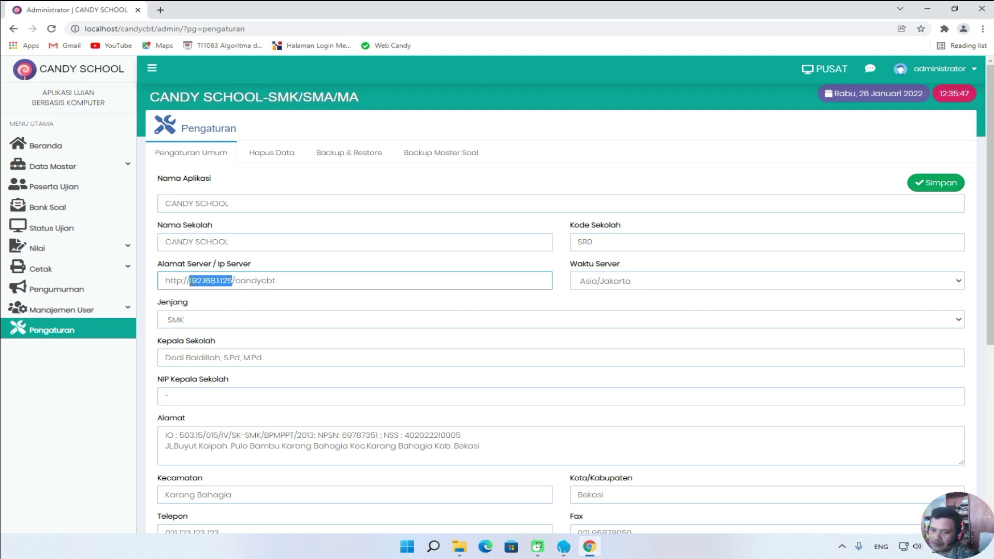
left_click(298, 282)
left_click_drag(297, 283, 161, 283)
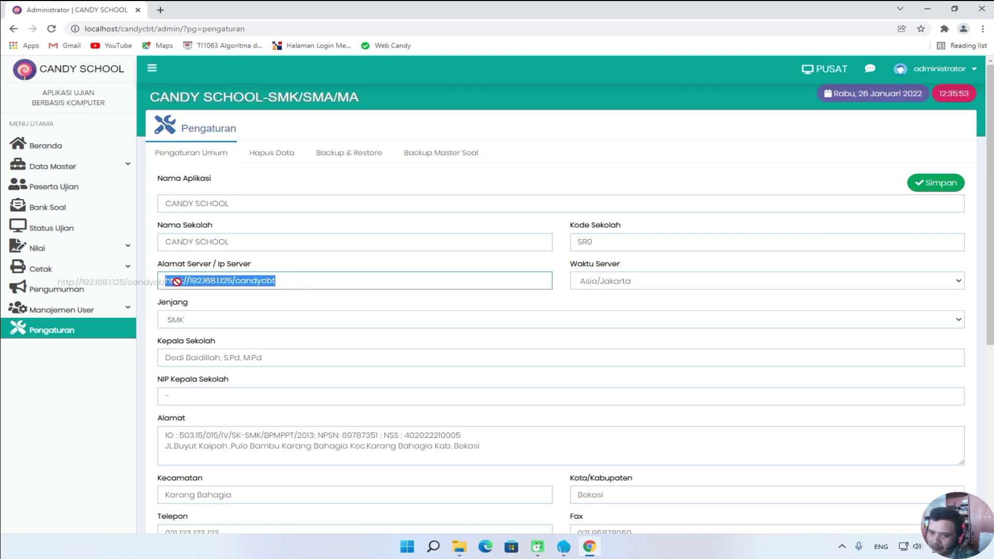
left_click(286, 281)
left_click_drag(286, 281, 164, 282)
left_click(316, 285)
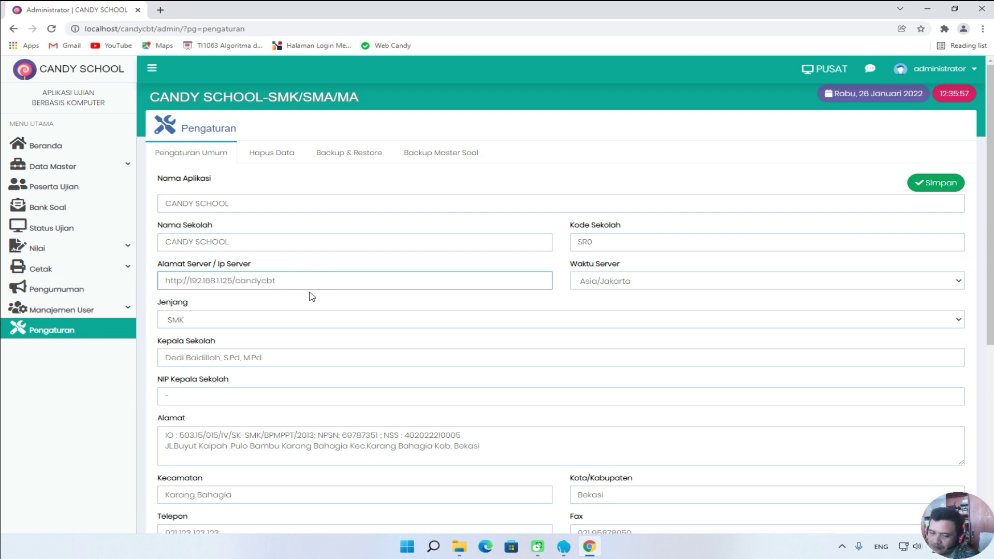
left_click(278, 318)
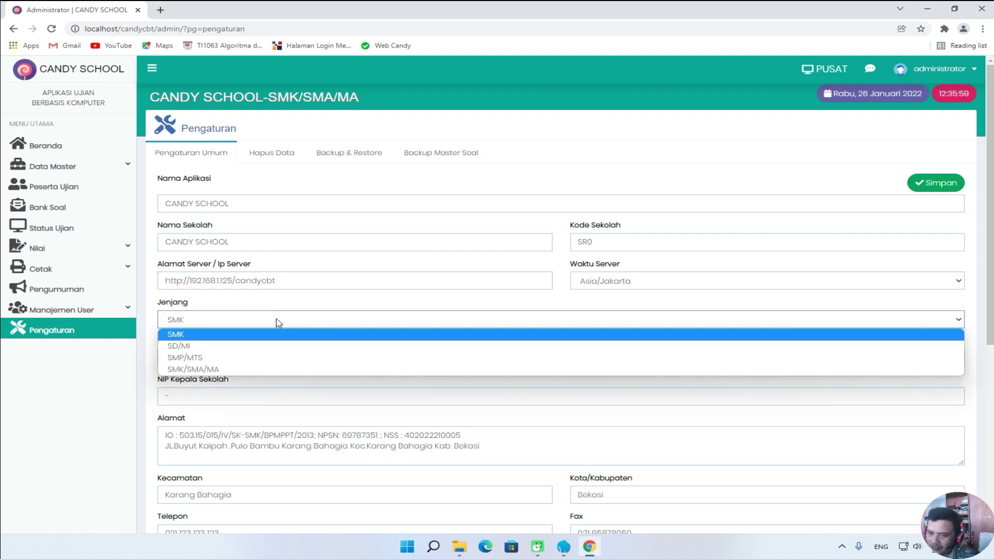
left_click(278, 319)
scroll(292, 382, "down", 5)
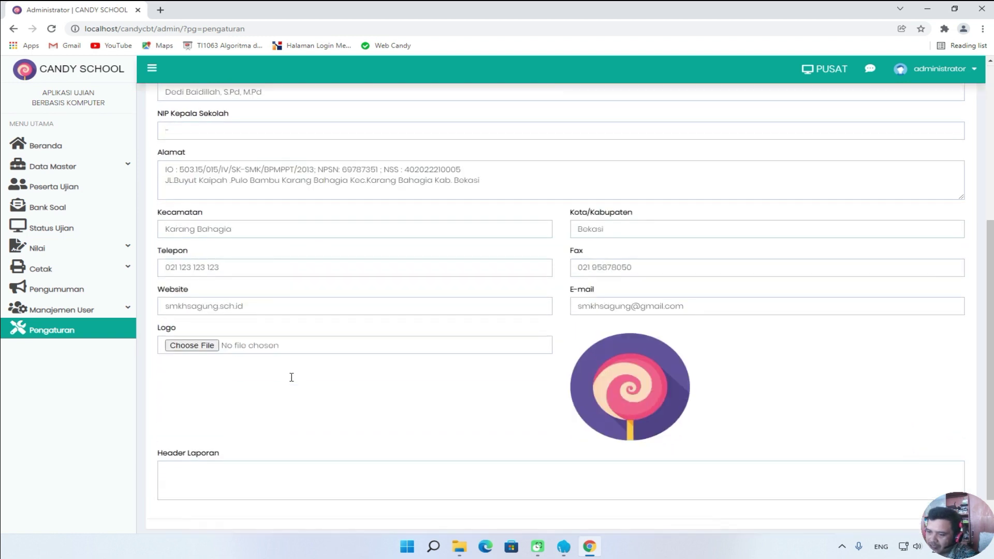
scroll(410, 390, "down", 1)
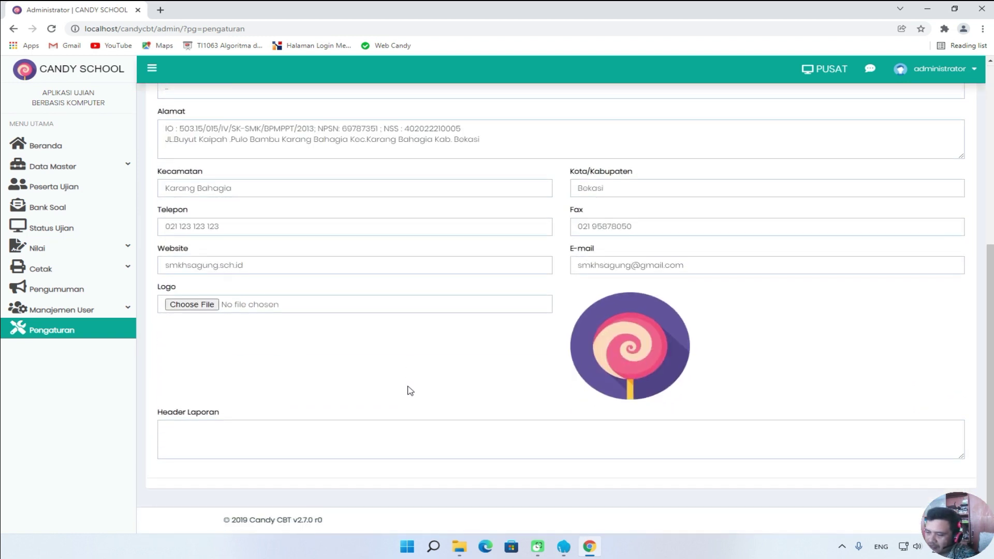
scroll(410, 391, "up", 6)
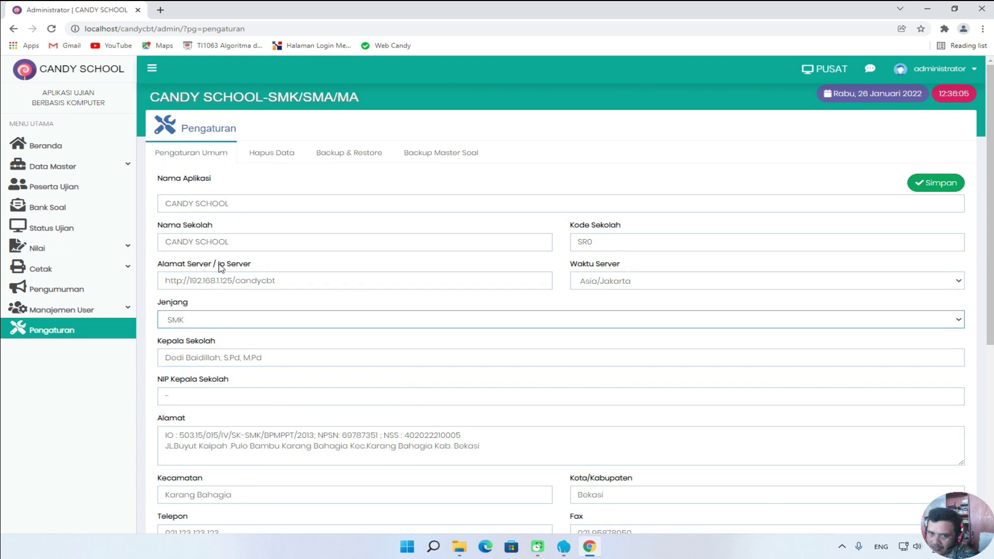
left_click(77, 166)
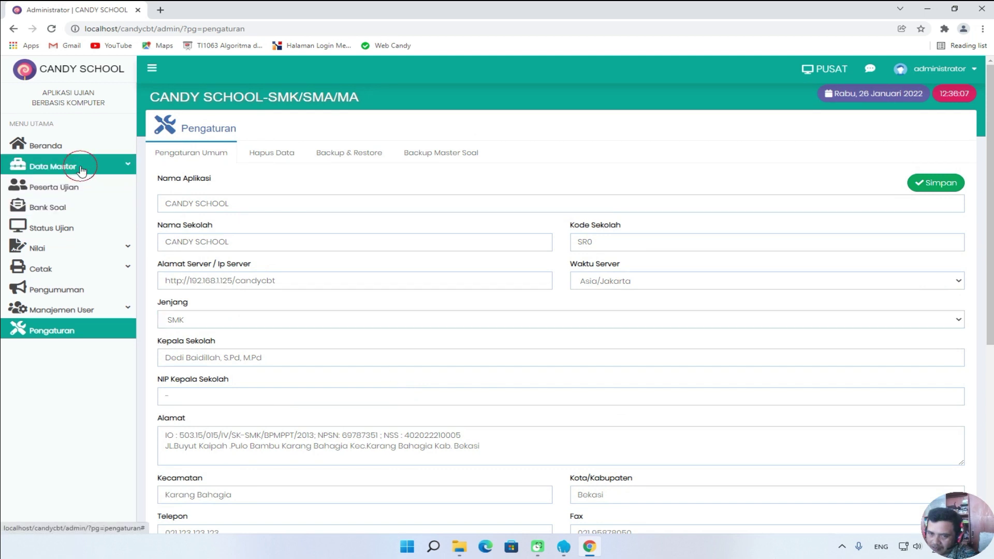
left_click(74, 166)
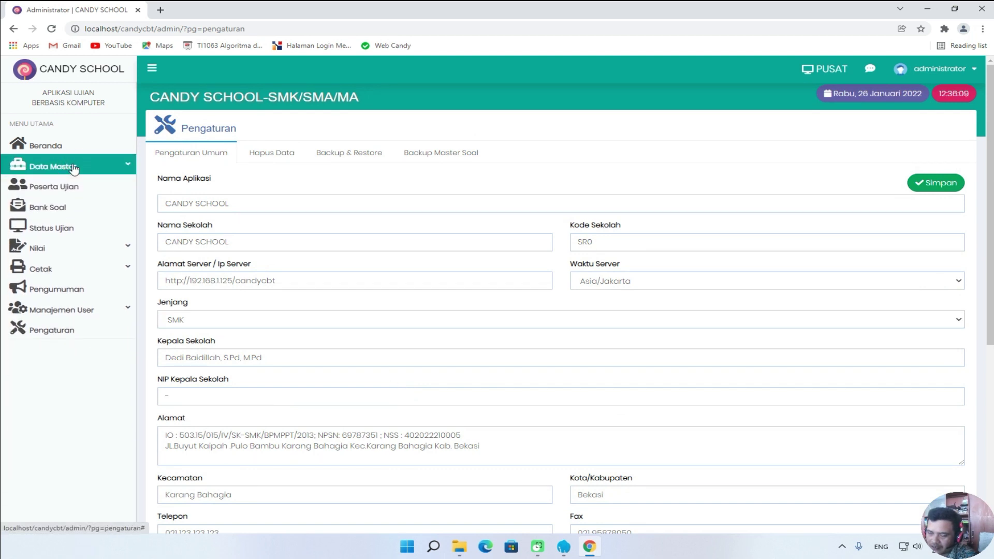